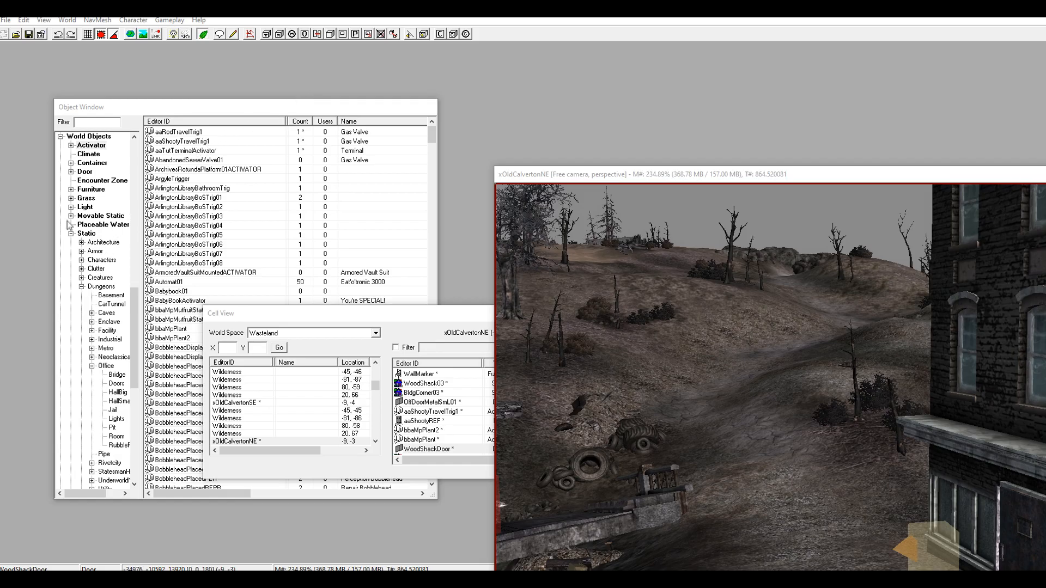
- List the Activator world objects and filter them by "verti"
scroll(87, 199, "up", 1)
scroll(87, 199, "up", 1)
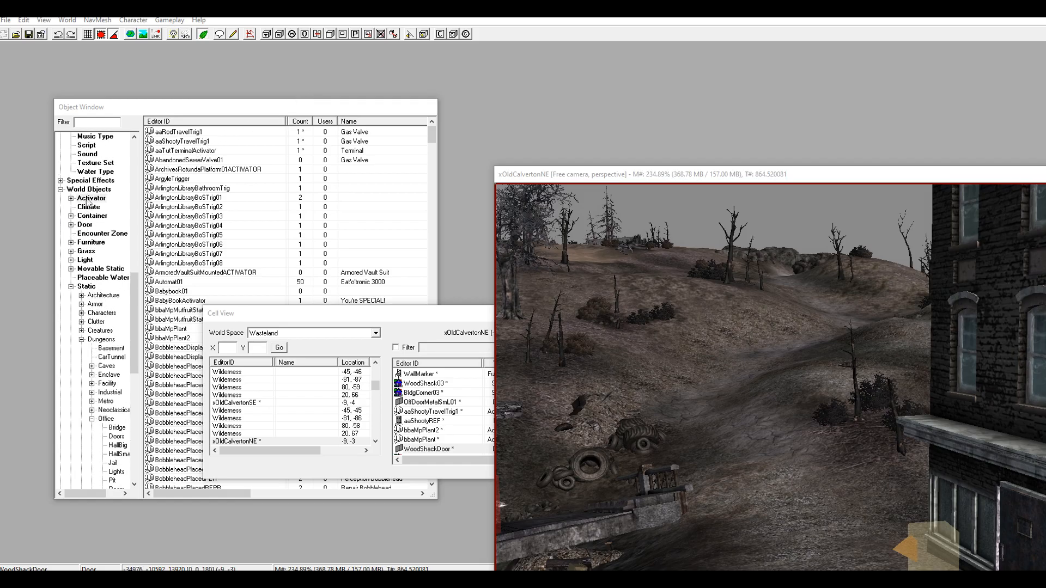
left_click(88, 199)
left_click(102, 123)
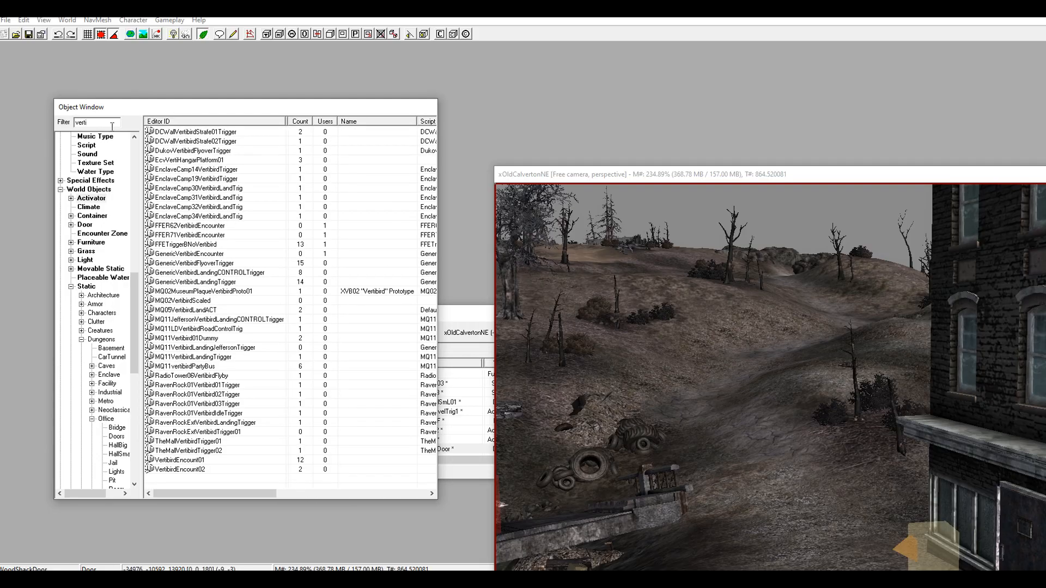
scroll(238, 242, "right", 3)
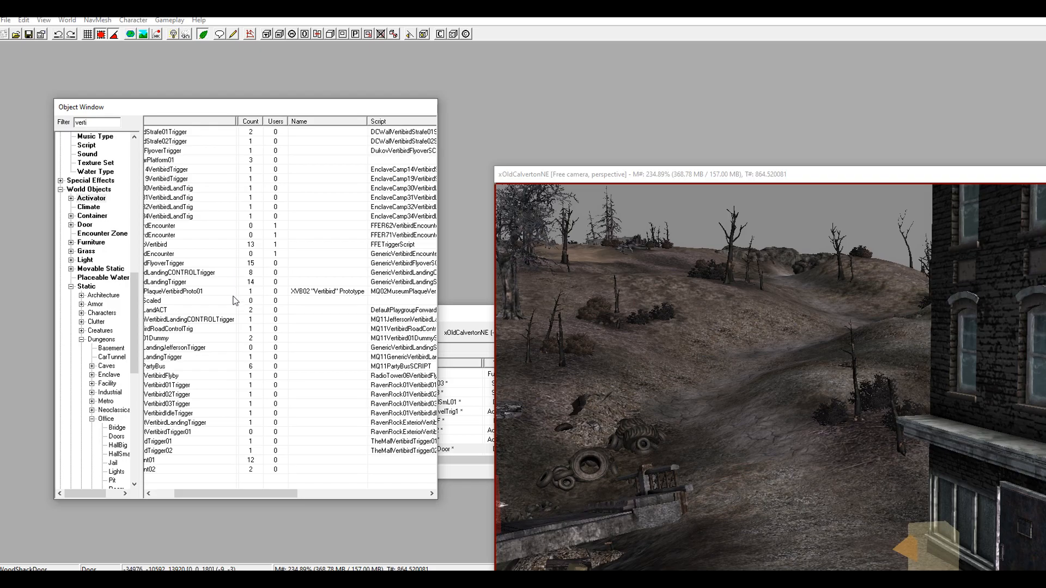
scroll(235, 300, "left", 3)
- Create a new activator form from VertibirdEncount01 with the ID AAtutVertibirdEncount01
double_click(173, 461)
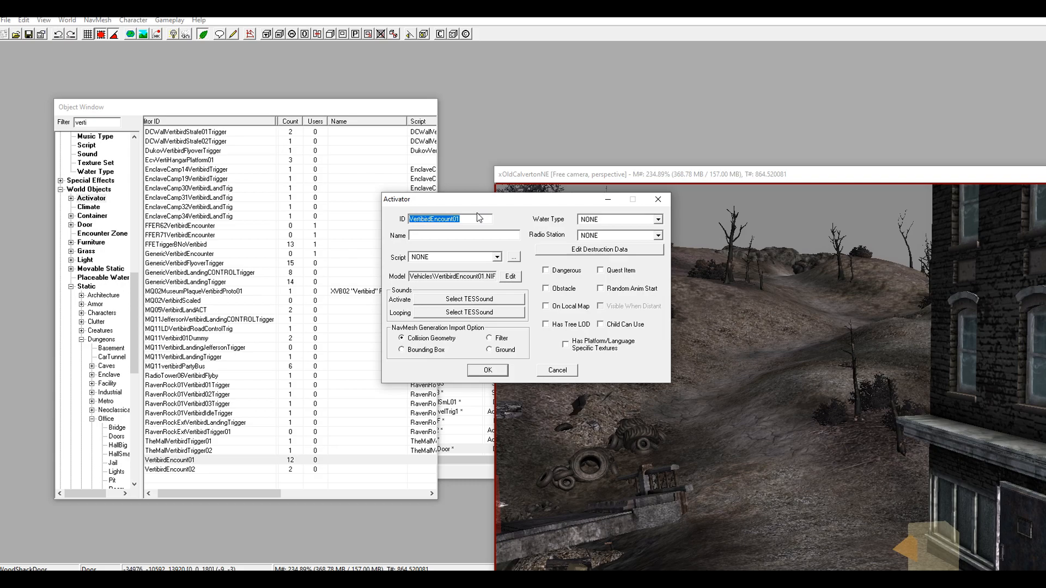
key("Left")
key("Home")
type("AAtut")
left_click(488, 371)
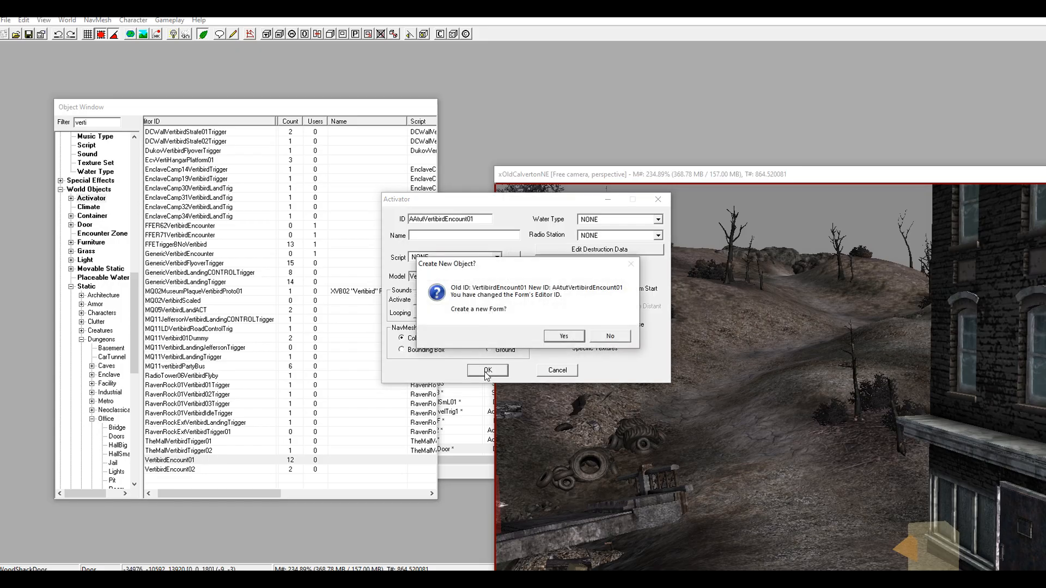
left_click(559, 338)
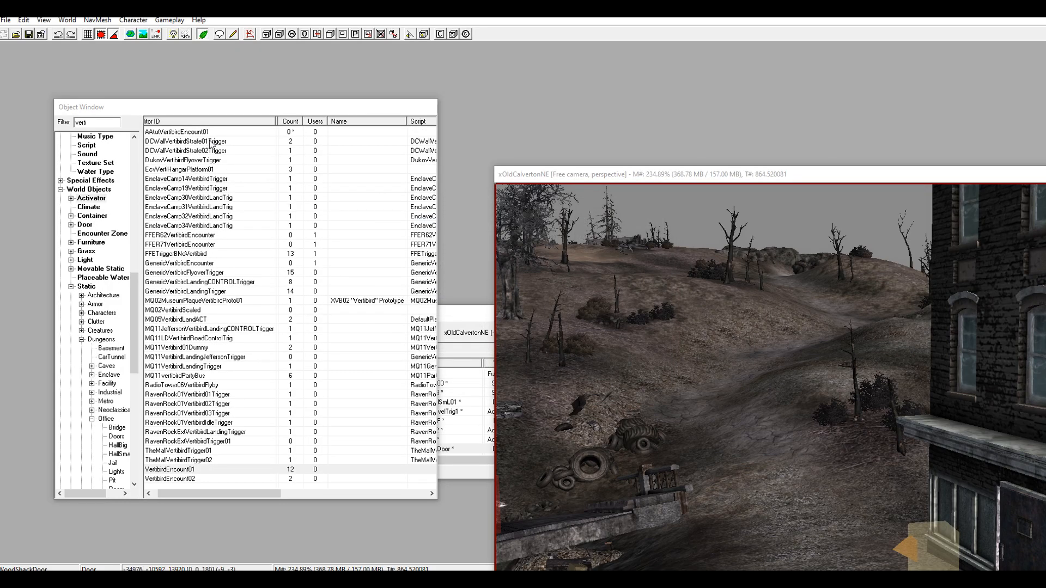
- Place AAtutVertibirdEncount01 in the xOldCalvertonNE area, above the hillside near the brick building
left_click(682, 318)
scroll(687, 315, "down", 6)
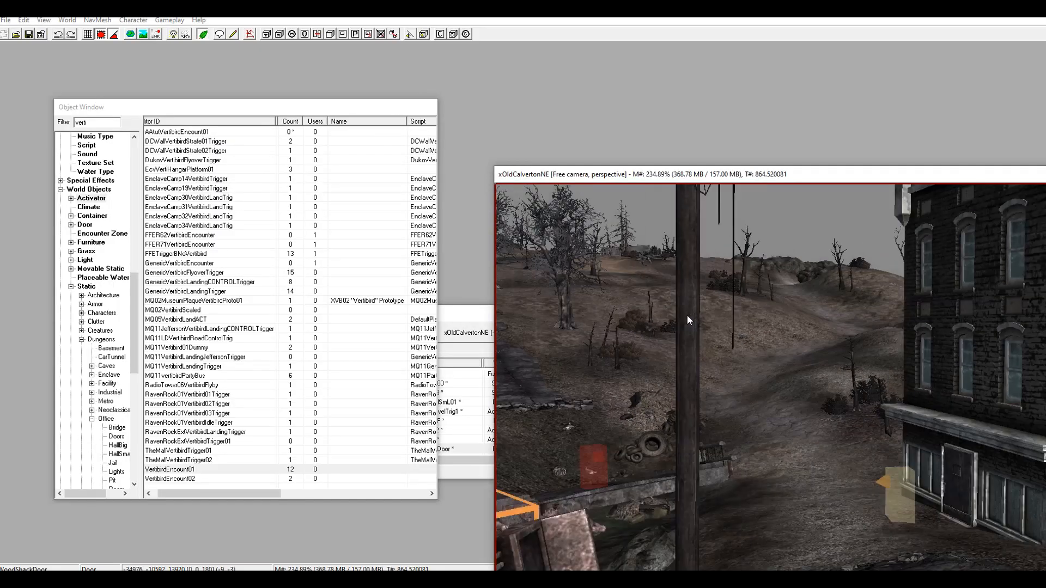
scroll(681, 307, "down", 8)
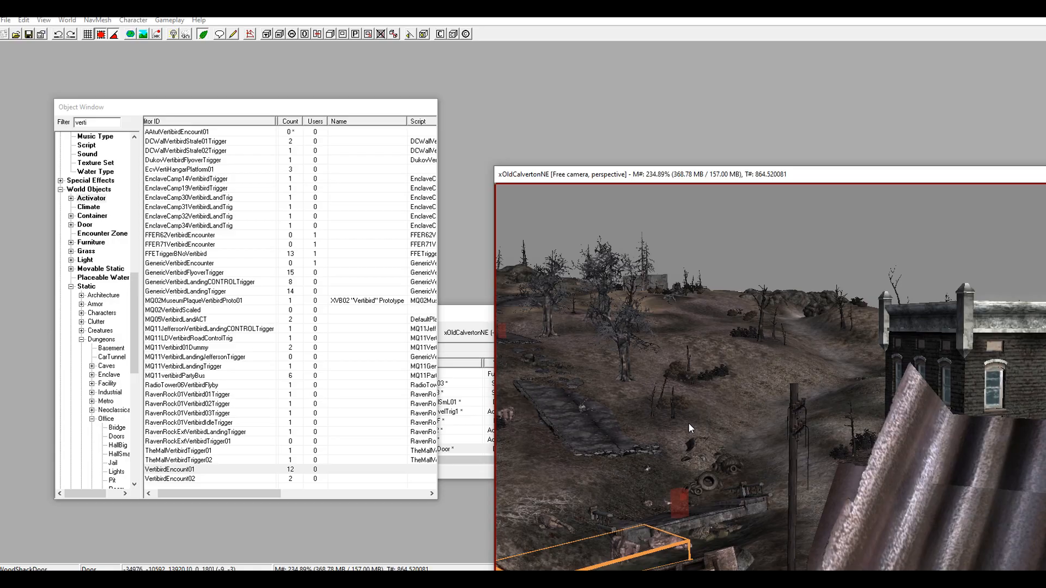
middle_click_drag(700, 432, 734, 462, "shift")
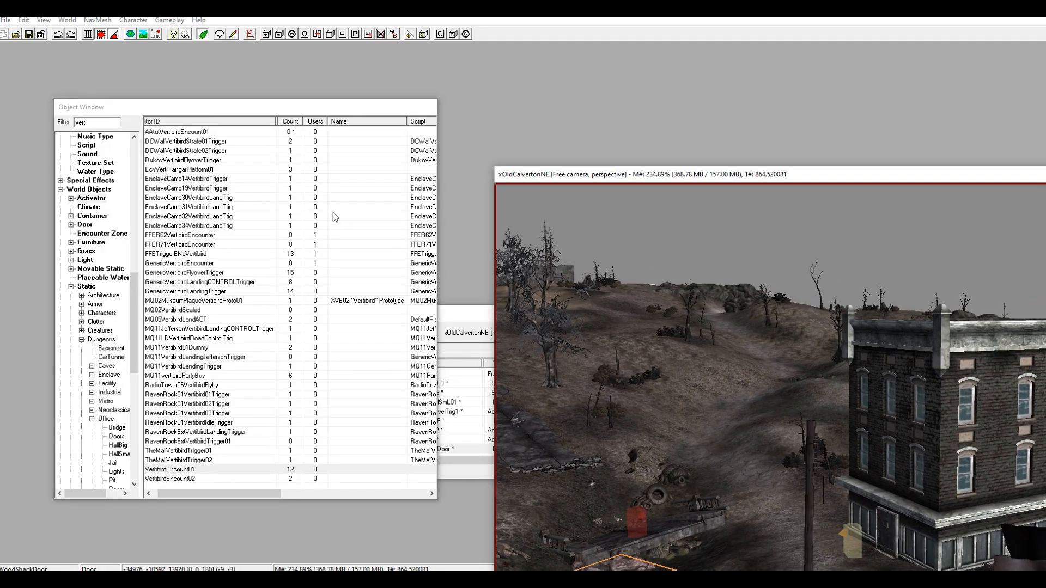
mouse_move(191, 135)
left_mouse_down()
mouse_move(380, 211)
mouse_move(561, 255)
mouse_move(681, 266)
left_mouse_up()
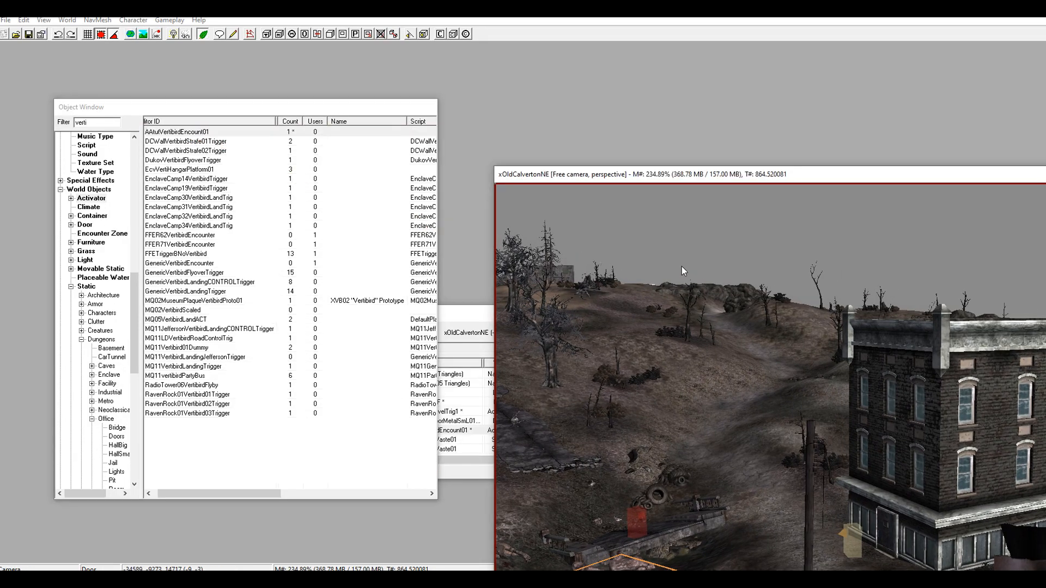
scroll(681, 266, "down", 10)
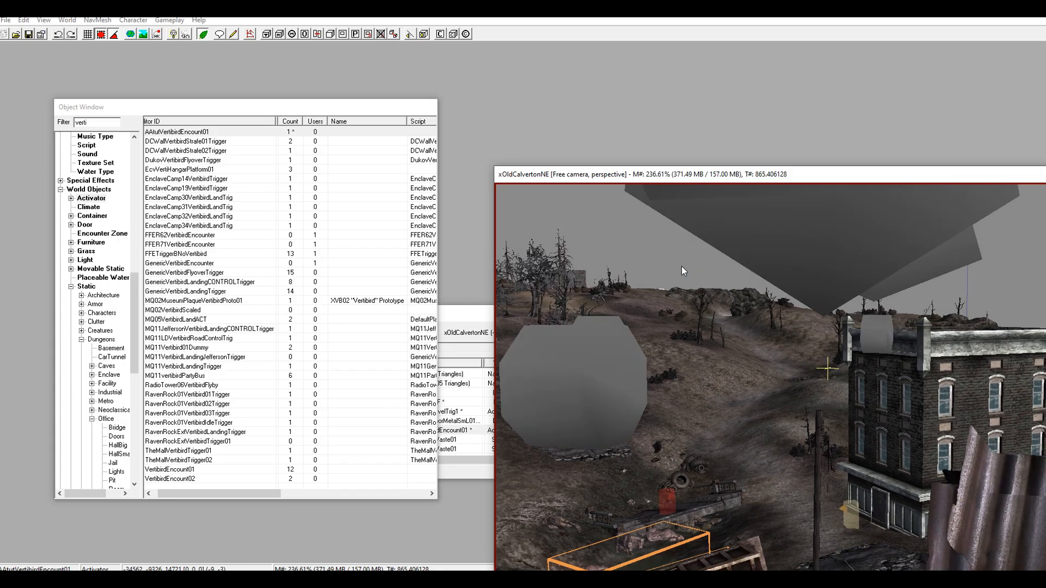
- Move the vertibird across the terrain to about -32480, -13120 and try to drop it to the ground
middle_click_drag(684, 263, 804, 367, "shift")
left_click_drag(804, 367, 734, 369)
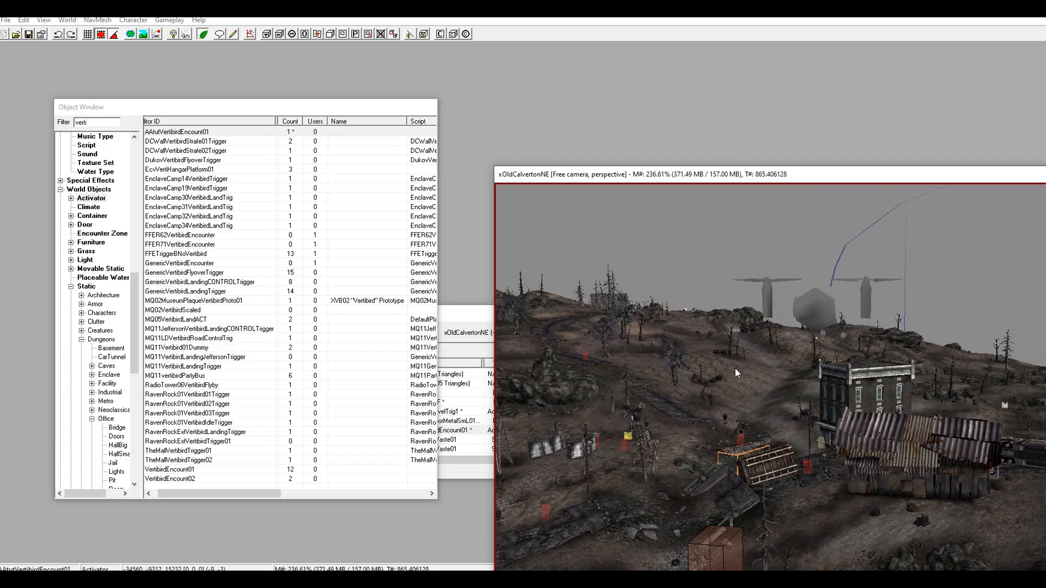
key("shift")
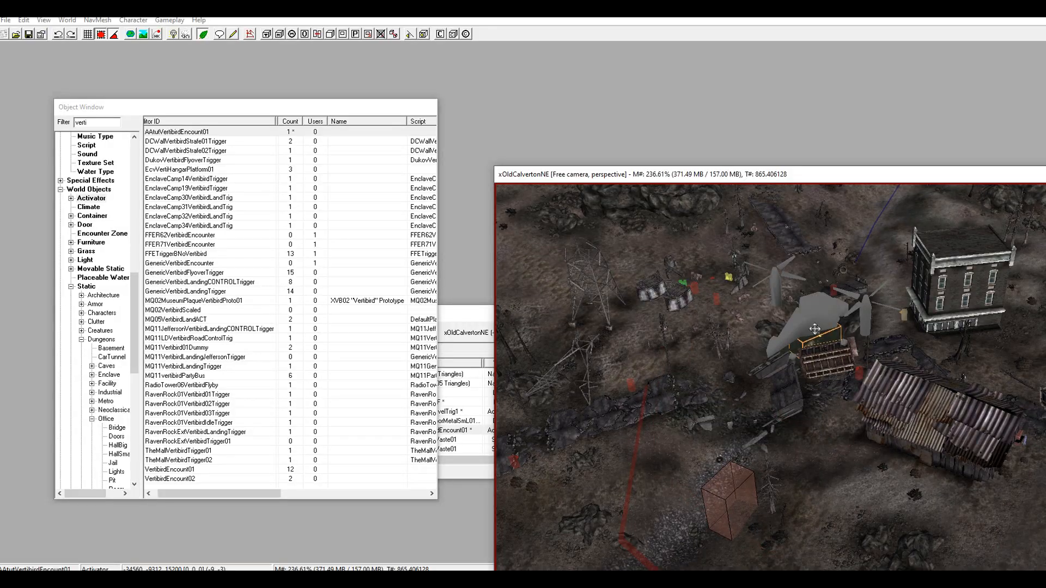
left_click_drag(813, 330, 838, 208)
middle_click_drag(838, 208, 652, 515)
left_click_drag(805, 301, 820, 207)
middle_click_drag(820, 207, 758, 456)
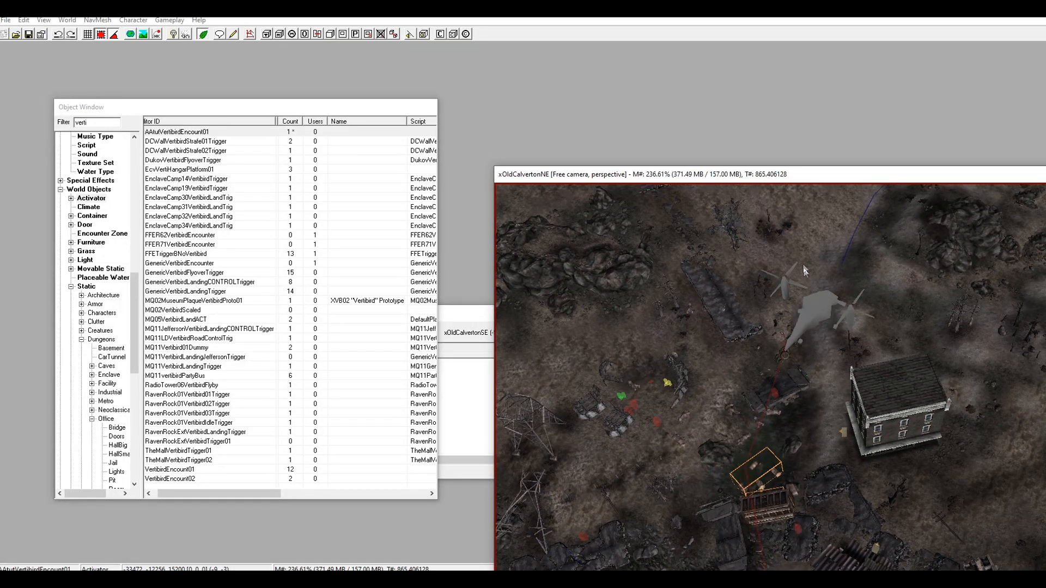
left_click_drag(791, 216, 807, 403)
key("f")
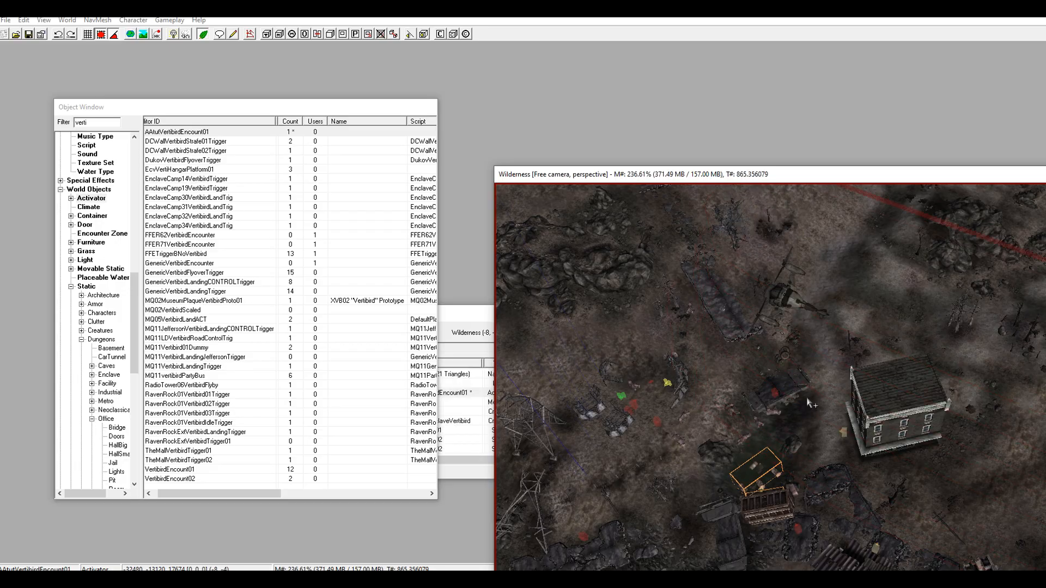
- Lower the vertibird to a height of about 13952, just above the ground near the broken road
middle_click_drag(779, 357, 773, 283)
scroll(778, 333, "up", 5)
middle_click_drag(779, 333, 848, 290, "shift")
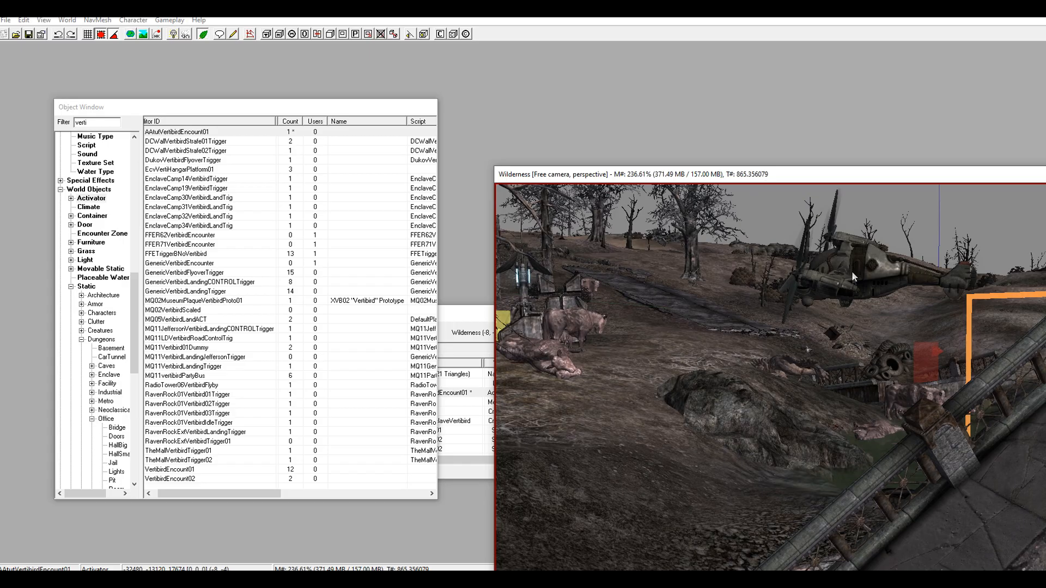
left_click_drag(851, 272, 837, 358)
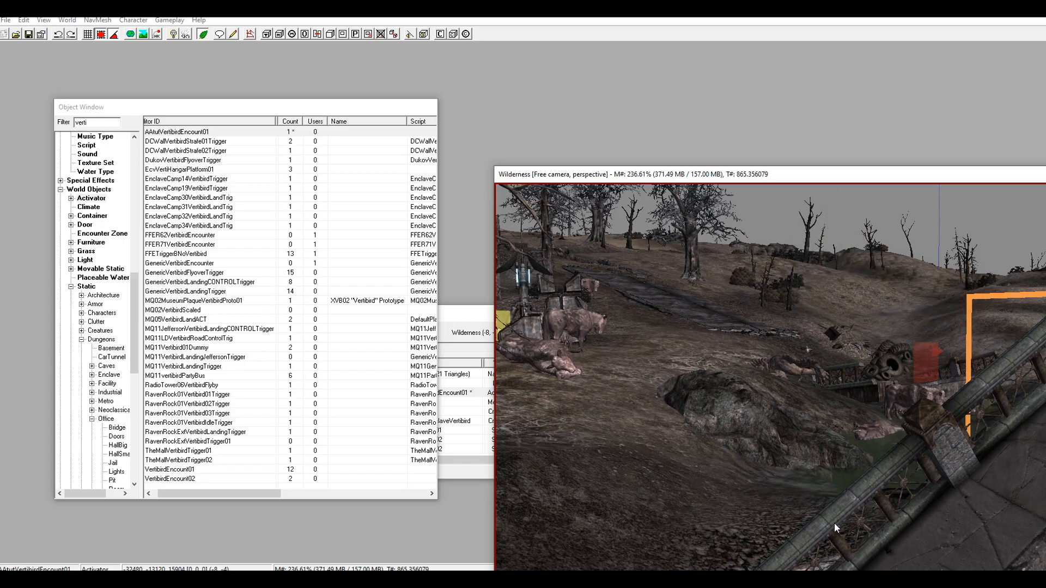
left_click_drag(835, 526, 842, 328)
left_click_drag(841, 247, 843, 173)
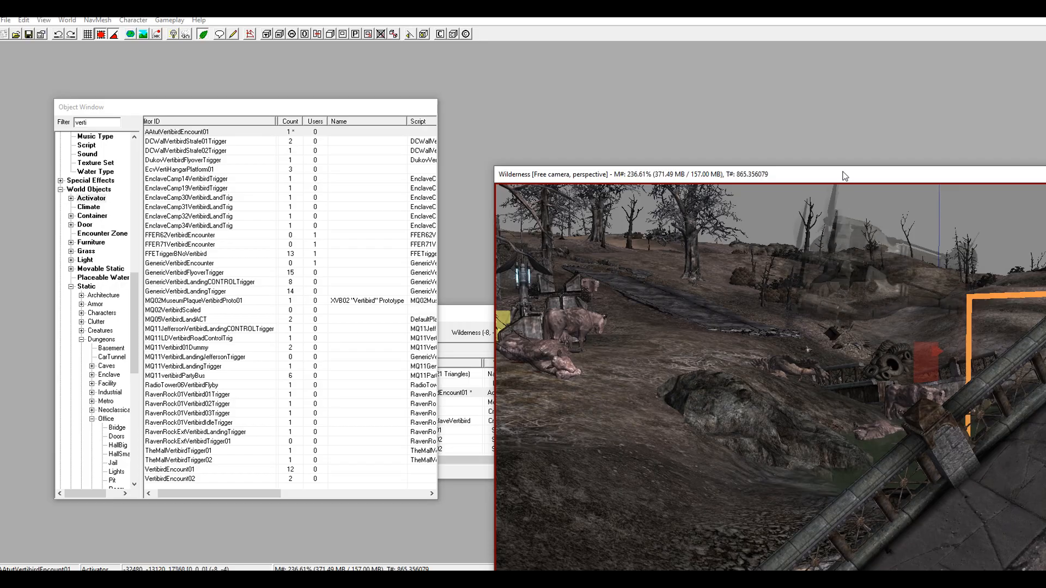
middle_click_drag(775, 289, 743, 430, "shift")
scroll(746, 349, "down", 5)
scroll(757, 310, "down", 8)
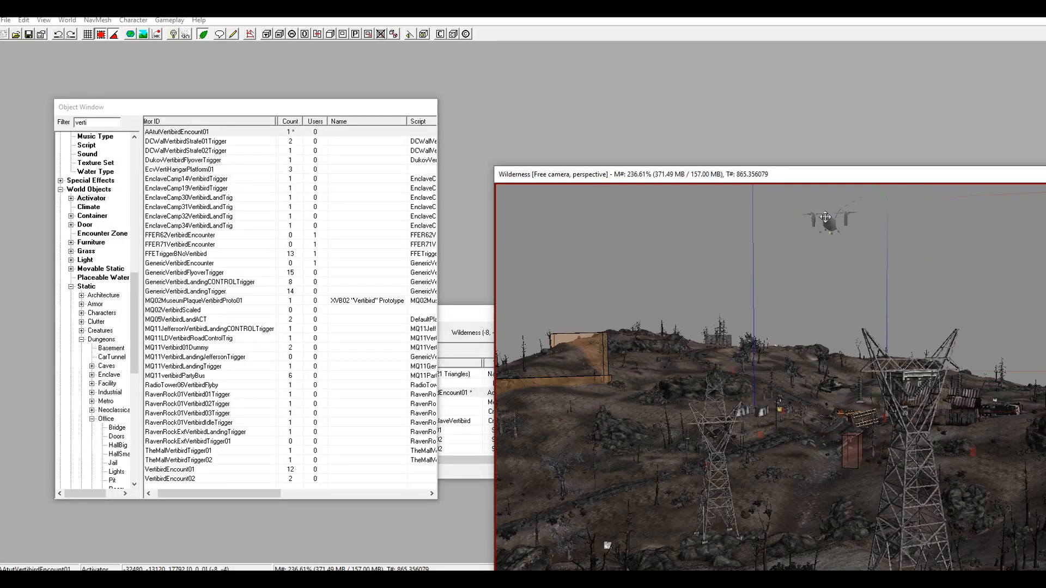
left_click_drag(829, 223, 795, 345)
scroll(837, 406, "up", 6)
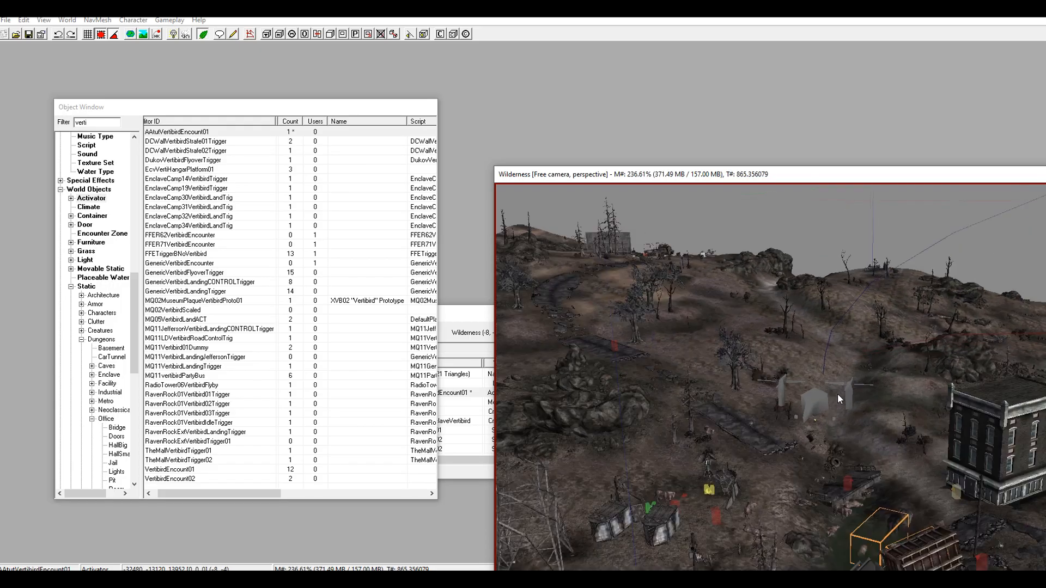
scroll(837, 399, "up", 8)
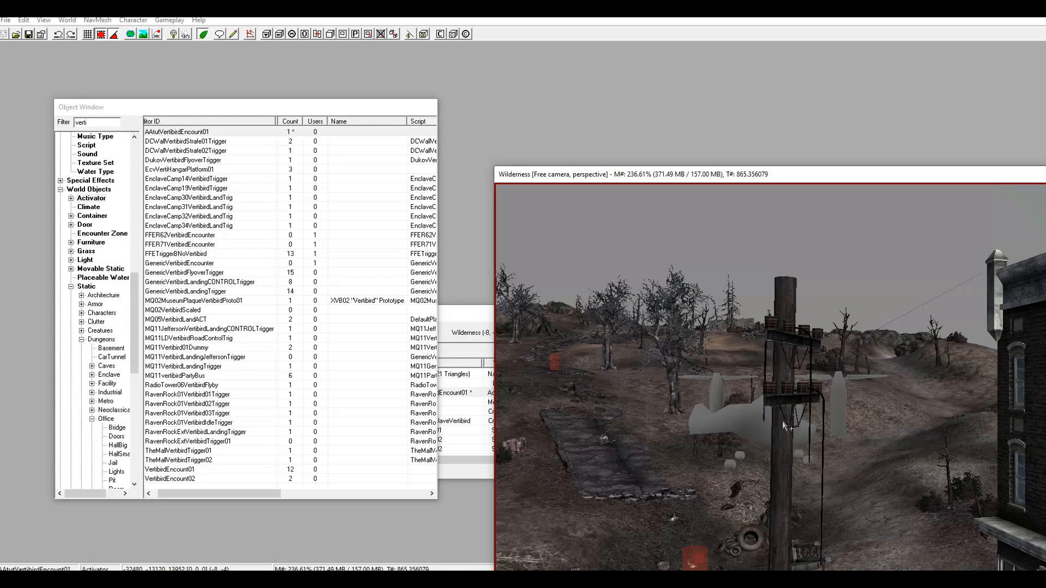
- Shift the vertibird horizontally to about -32512, -12736, beside the end of the broken road
scroll(813, 430, "down", 6)
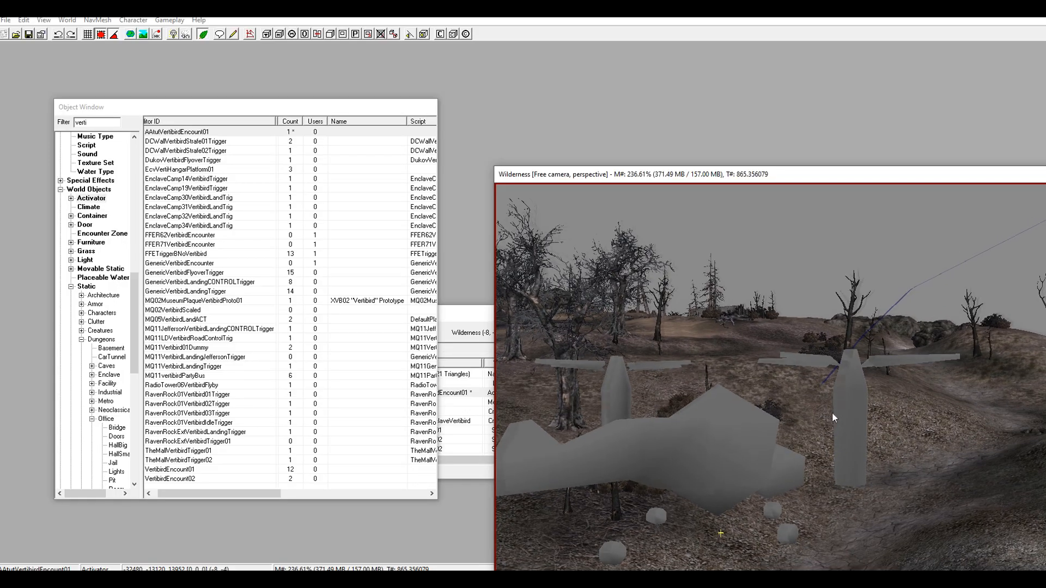
scroll(891, 383, "down", 3)
scroll(855, 401, "down", 4)
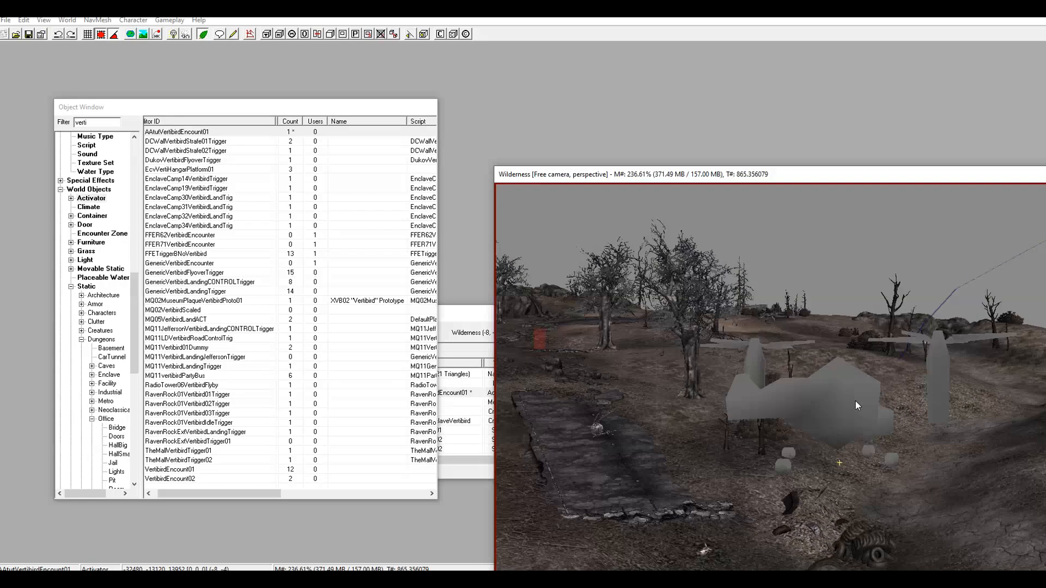
middle_click_drag(840, 400, 818, 405, "shift")
left_click_drag(819, 405, 756, 475)
middle_click_drag(755, 474, 788, 433, "shift")
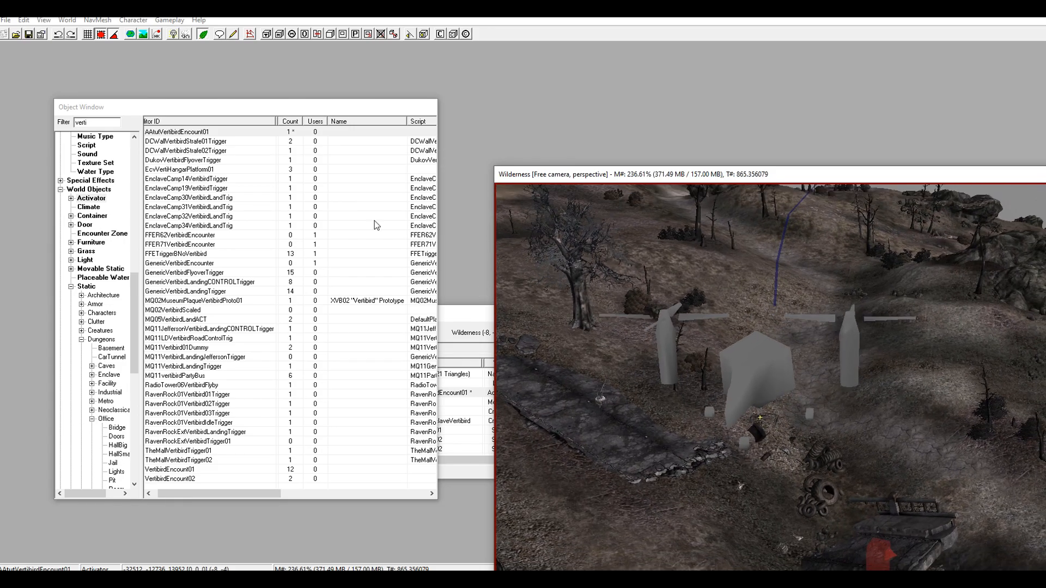
- Draw an activator trigger box over the end of the broken road beside the vertibird
left_click(265, 34)
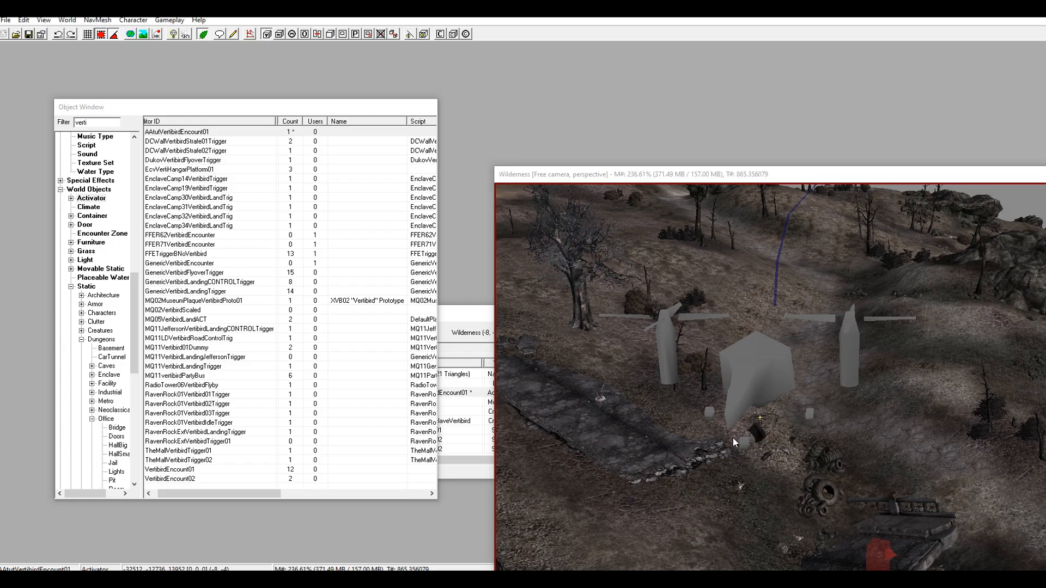
scroll(616, 463, "up", 3)
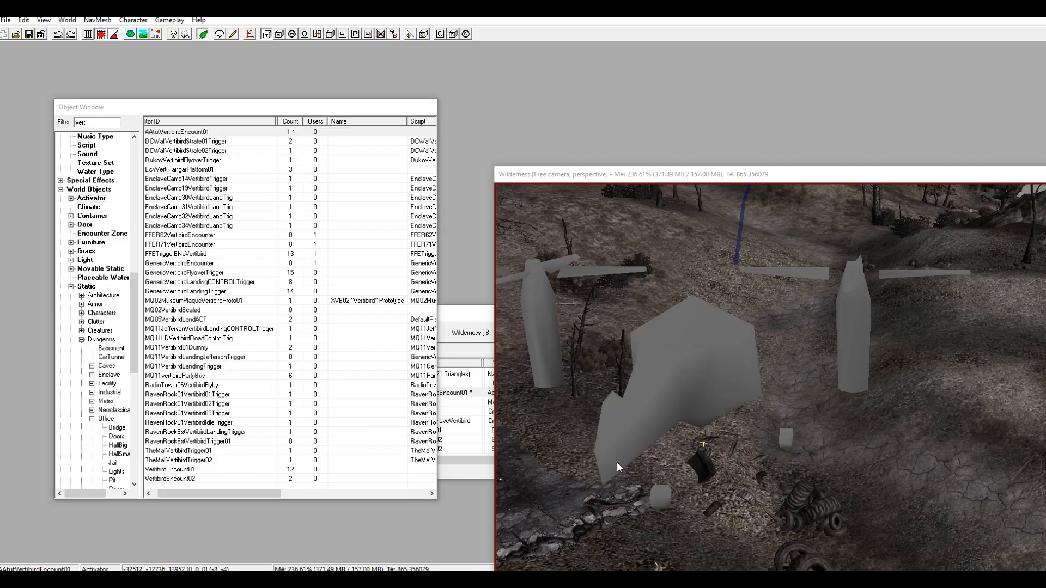
scroll(665, 419, "up", 5)
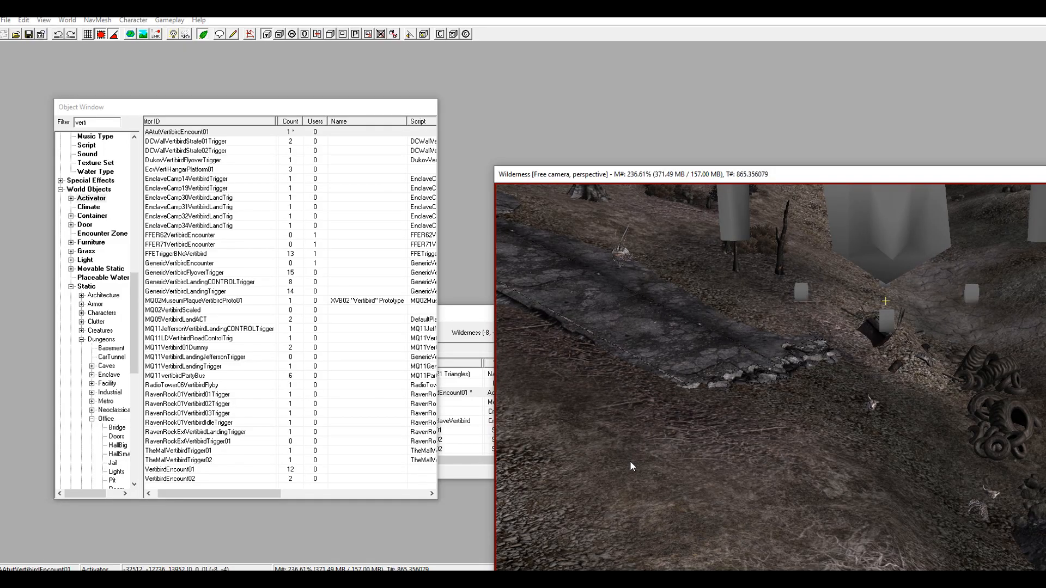
scroll(655, 430, "up", 2)
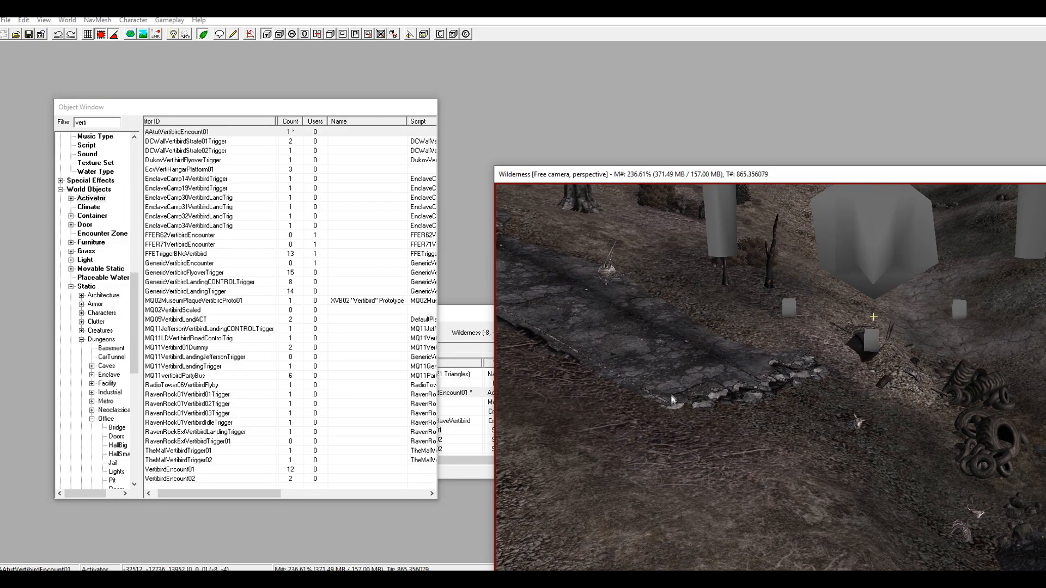
left_click_drag(678, 404, 867, 515)
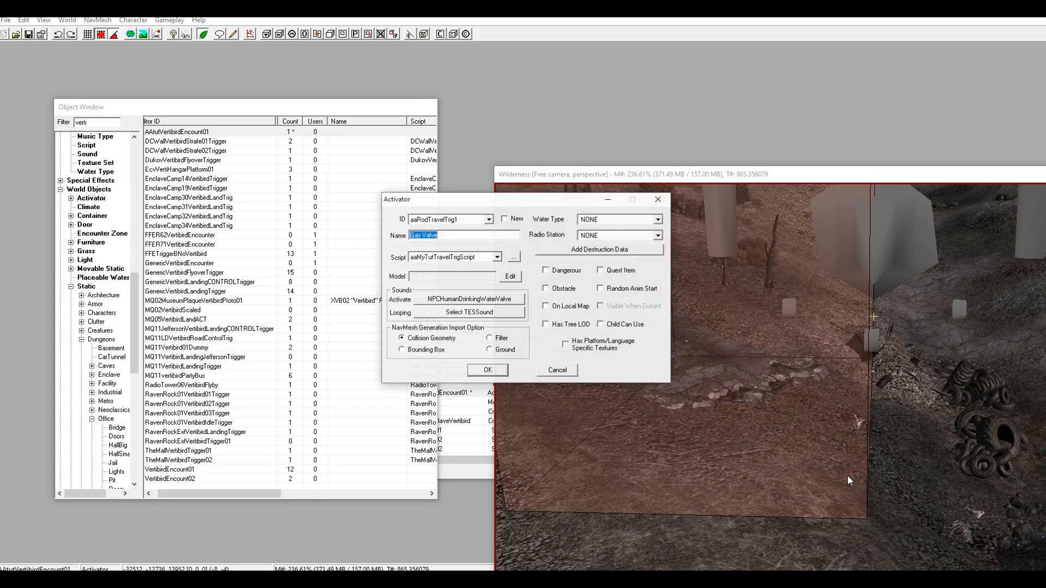
- Define the trigger box as a new activator with the ID aaTutVertibirdTRIG and its script set to NONE
left_click(507, 219)
double_click(470, 220)
left_click(469, 220)
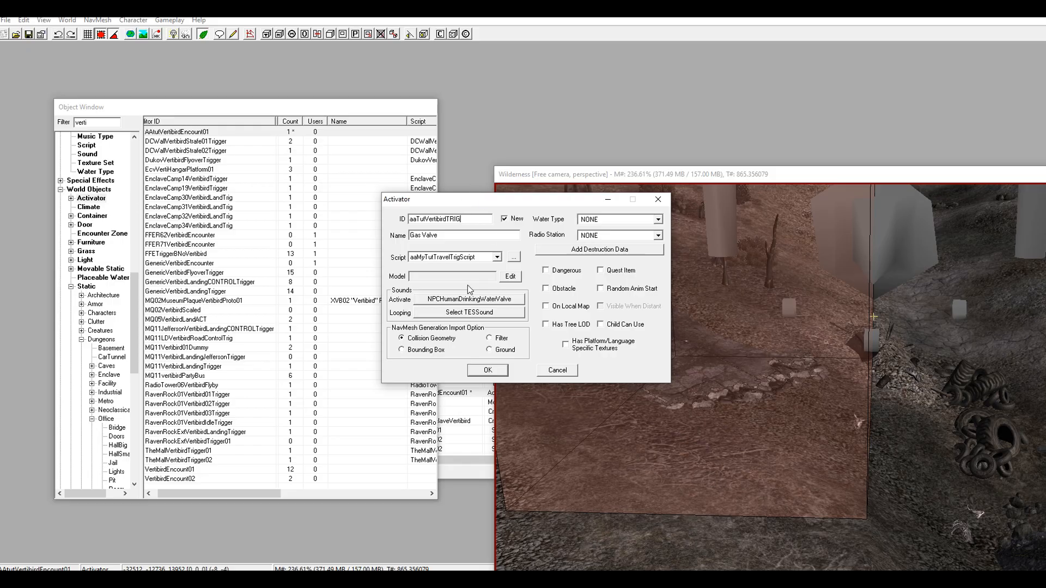
left_click(476, 257)
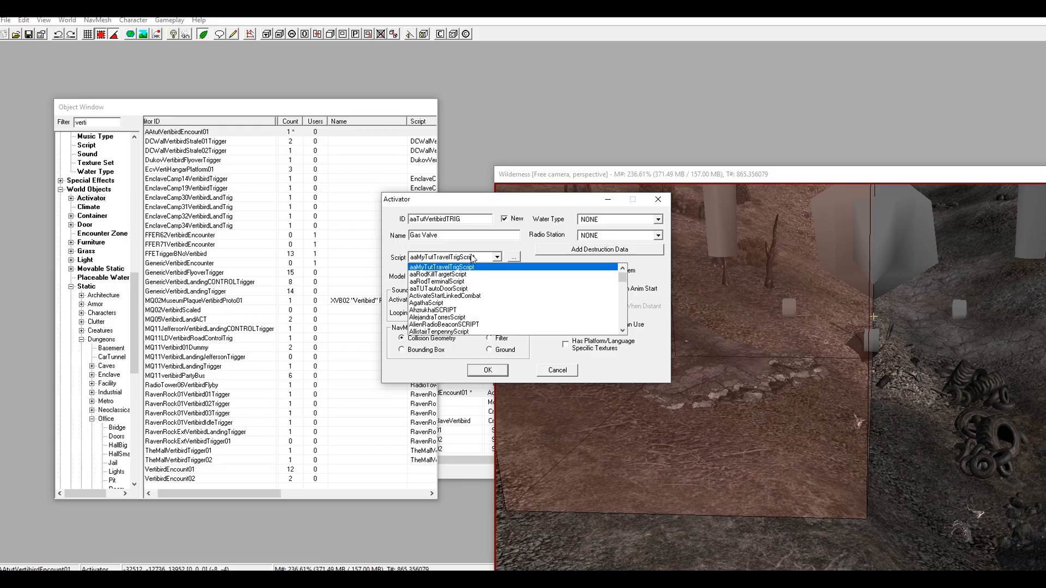
scroll(480, 278, "up", 2)
left_click(469, 267)
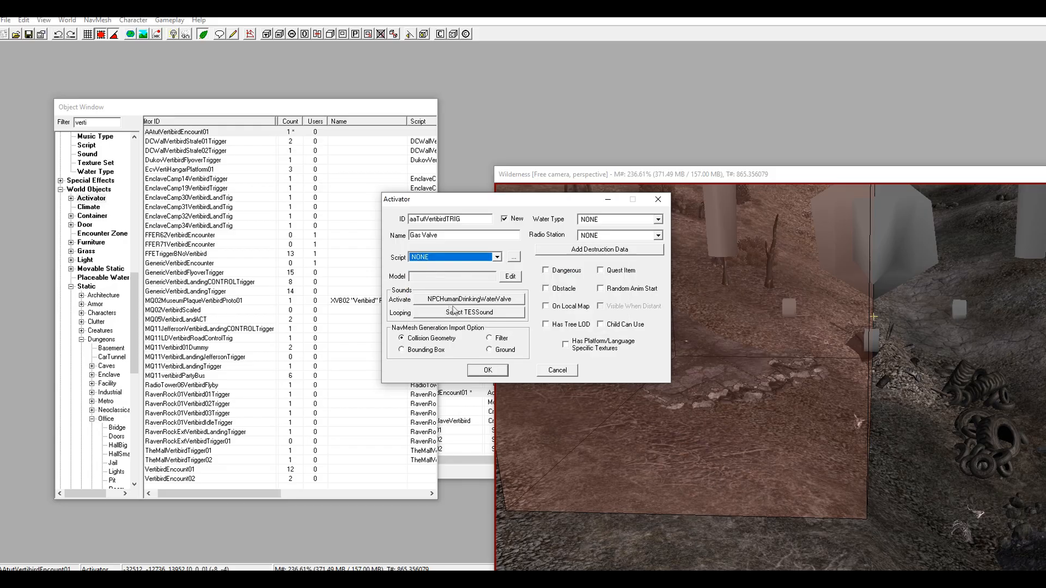
left_click(487, 370)
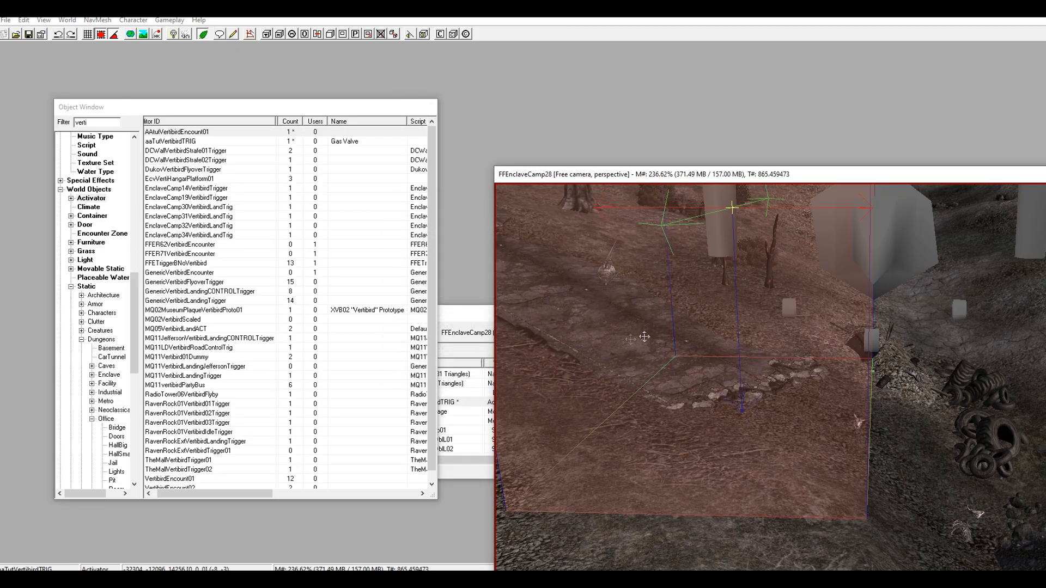
- Check in the vertibird's reference properties that it is marked as a persistent reference
middle_click_drag(698, 437, 581, 398)
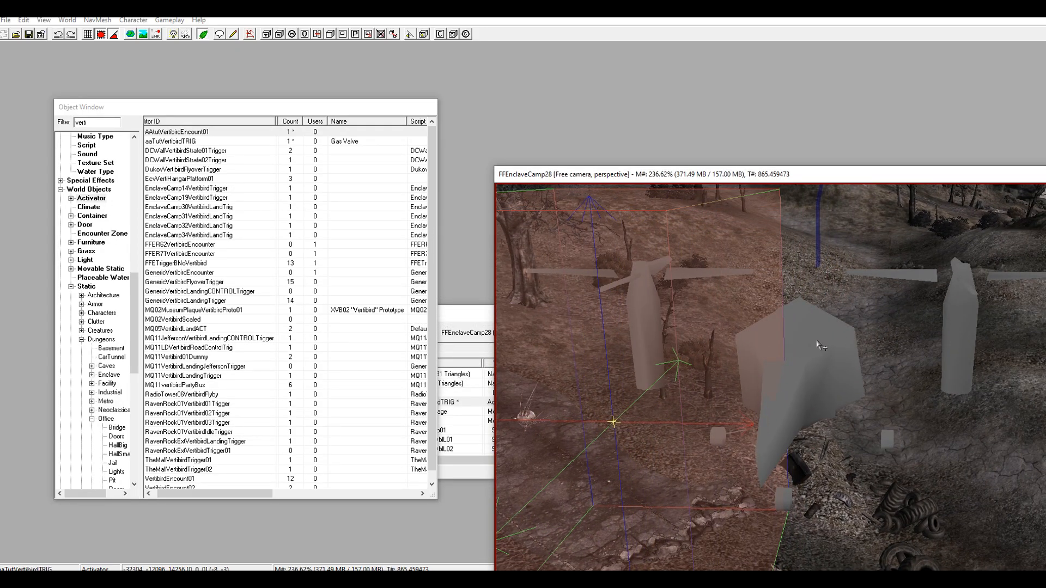
left_click(816, 342)
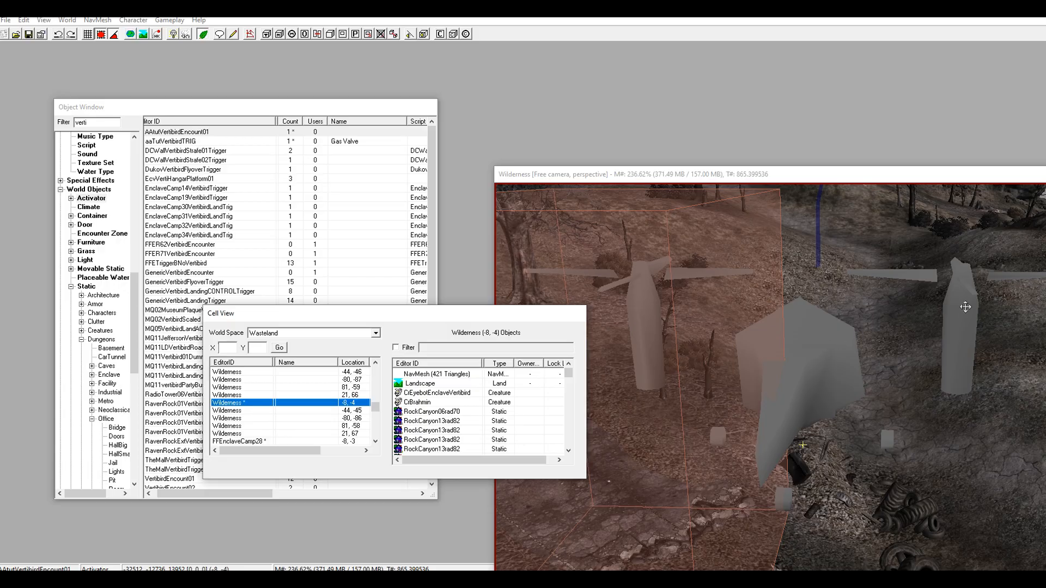
left_click(677, 285)
middle_click_drag(682, 295, 654, 291)
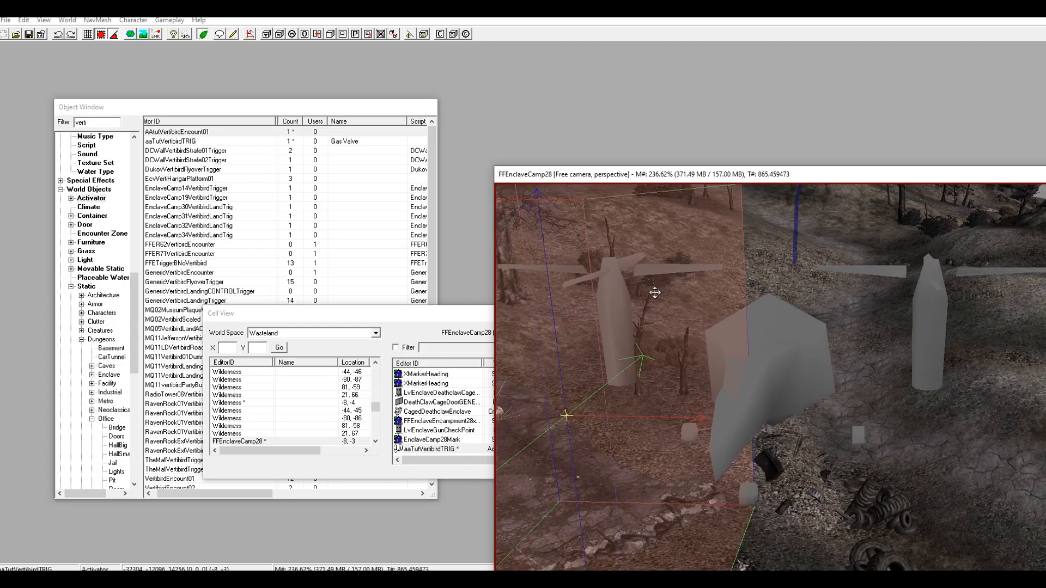
left_click(763, 389)
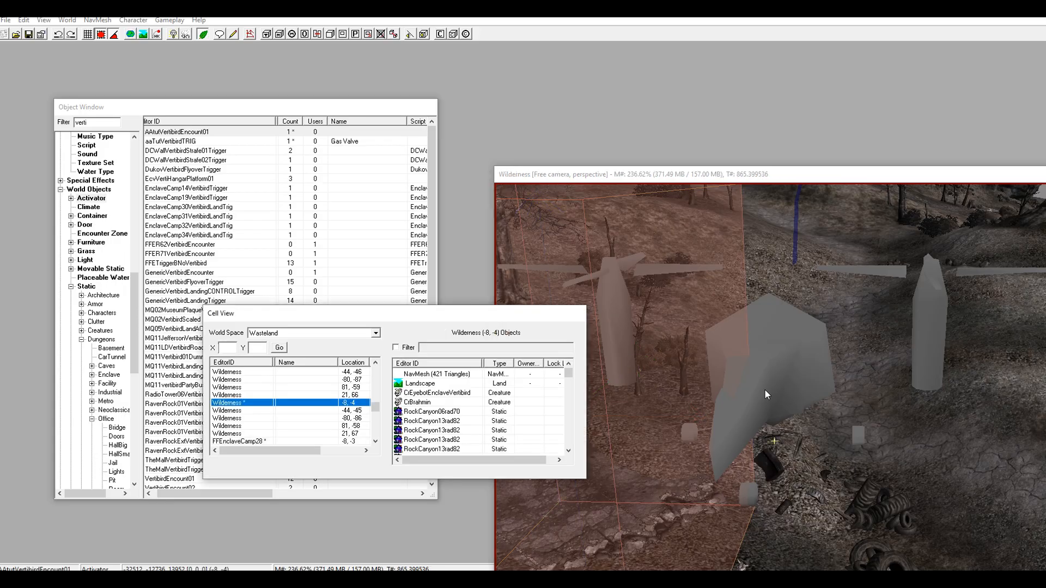
left_click(786, 361)
double_click(786, 361)
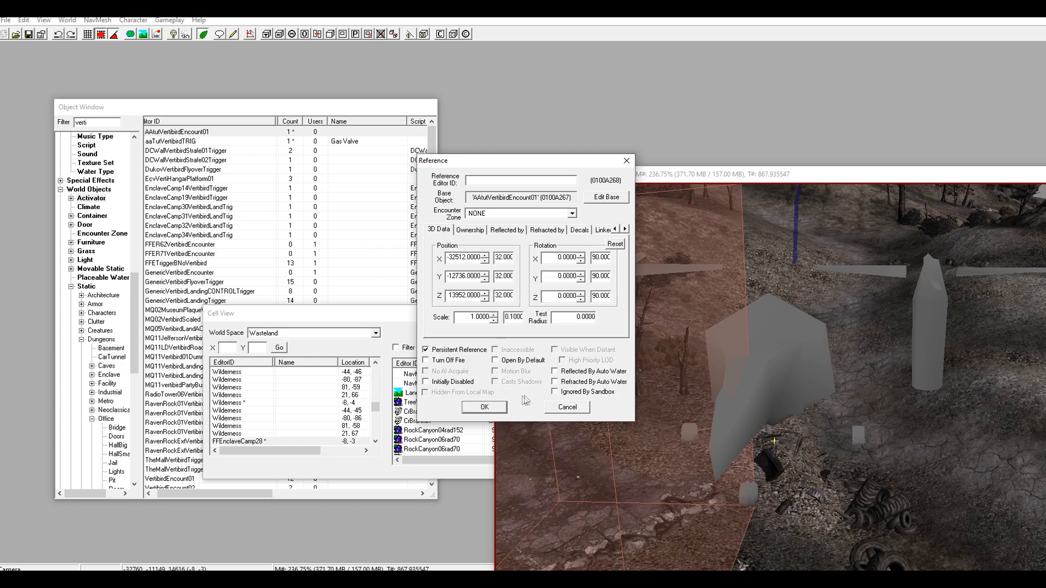
left_click(485, 407)
mouse_move(725, 340)
middle_mouse_down()
mouse_move(855, 340)
mouse_move(699, 334)
mouse_move(710, 326)
middle_mouse_up()
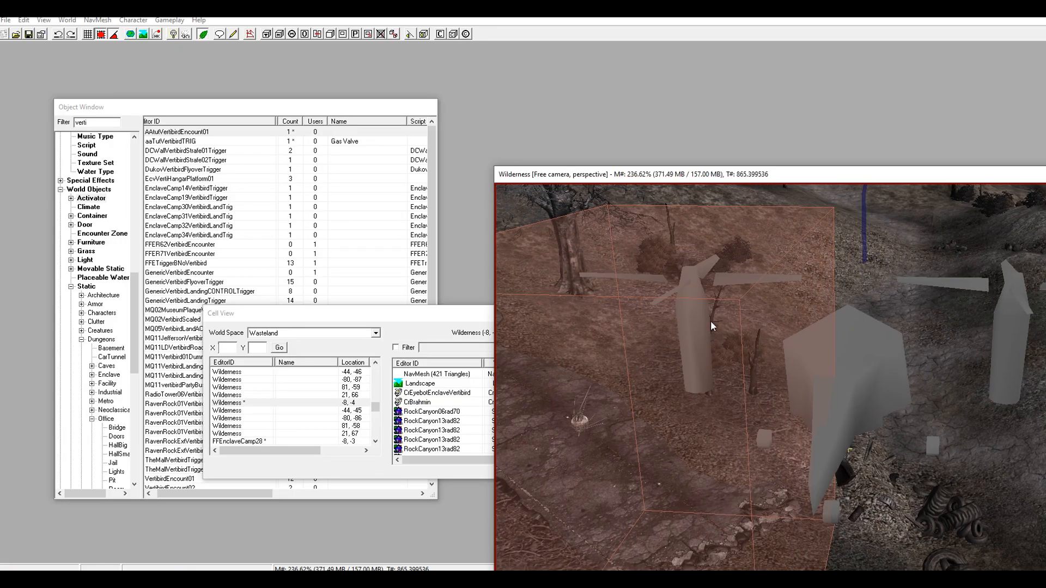
- Link the aaTutVertibirdTRIG trigger box to the AAtutVertibirdEncount01 vertibird as its linked reference
double_click(711, 322)
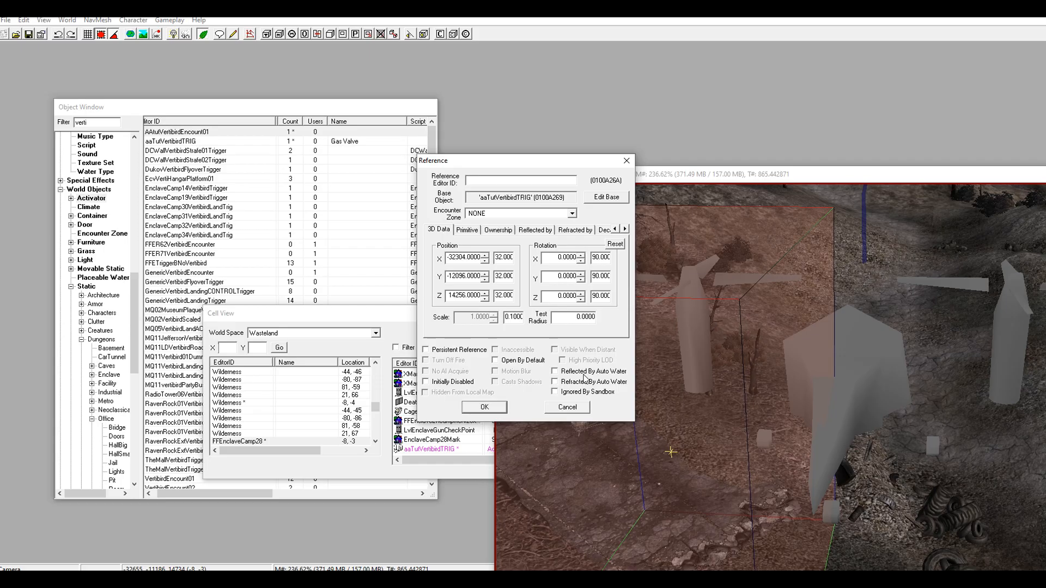
left_click(624, 230)
left_click(625, 230)
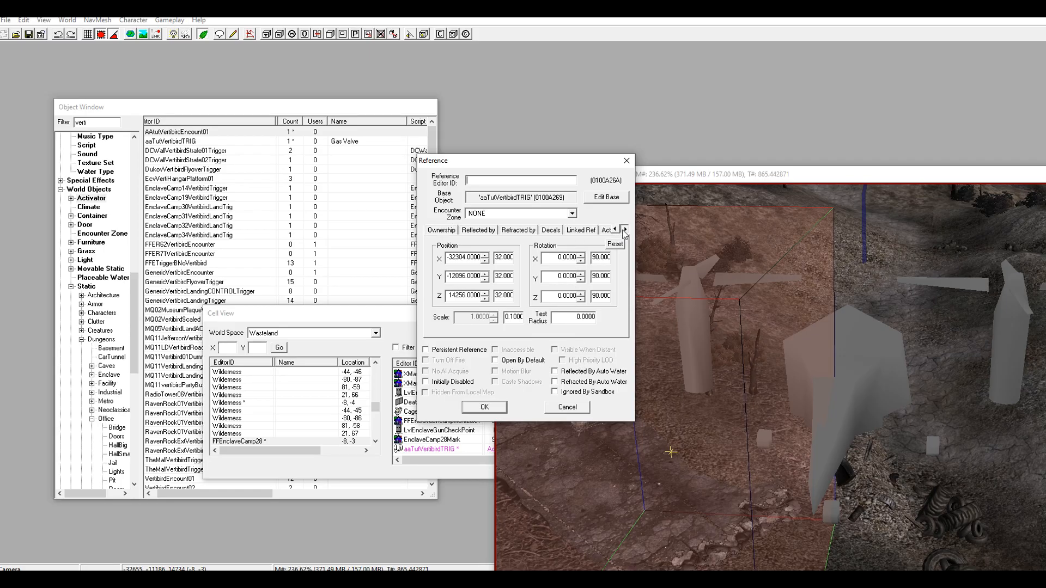
left_click(625, 229)
left_click(625, 229)
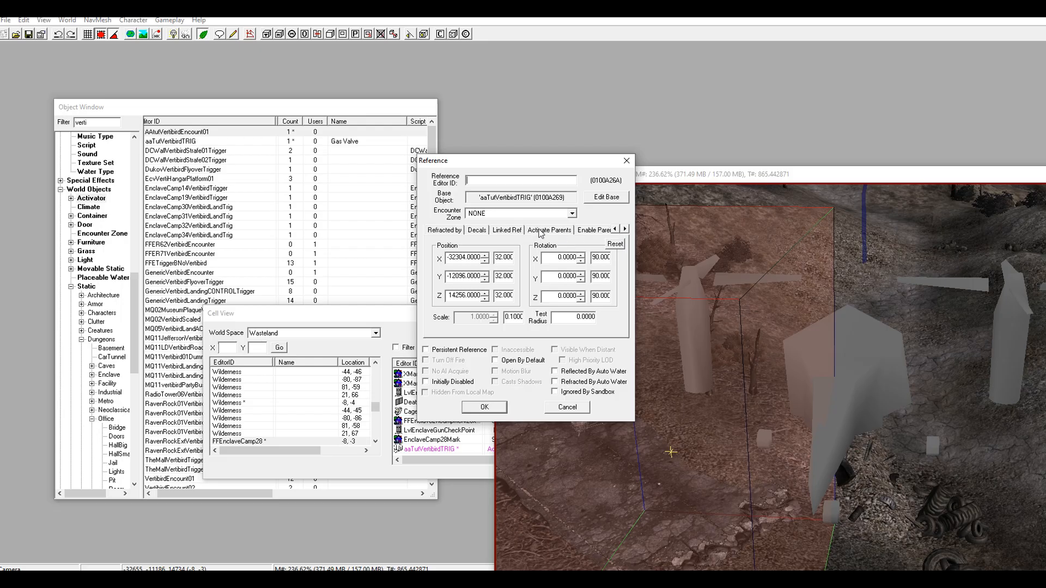
left_click(511, 231)
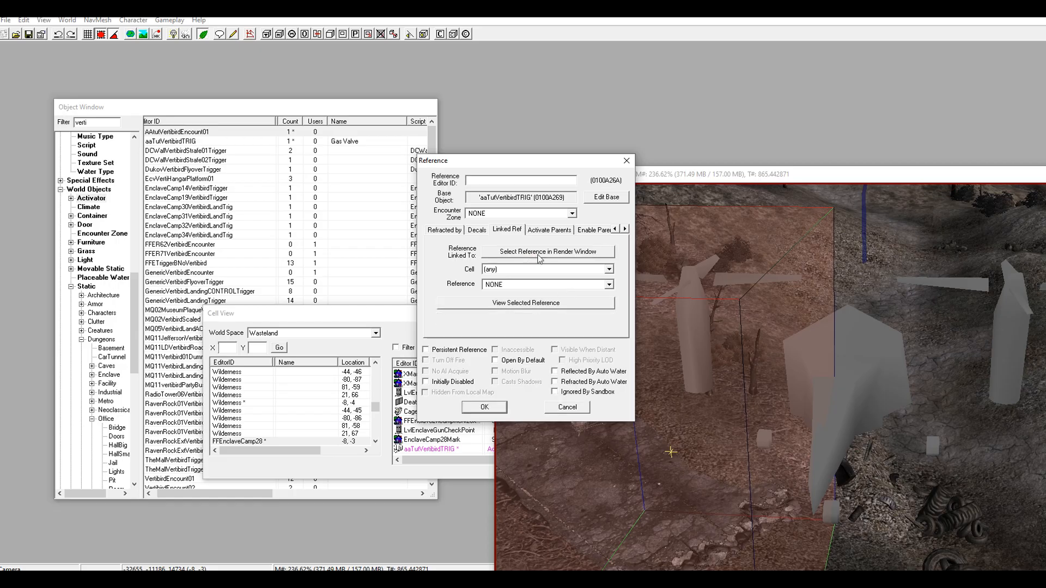
left_click(540, 256)
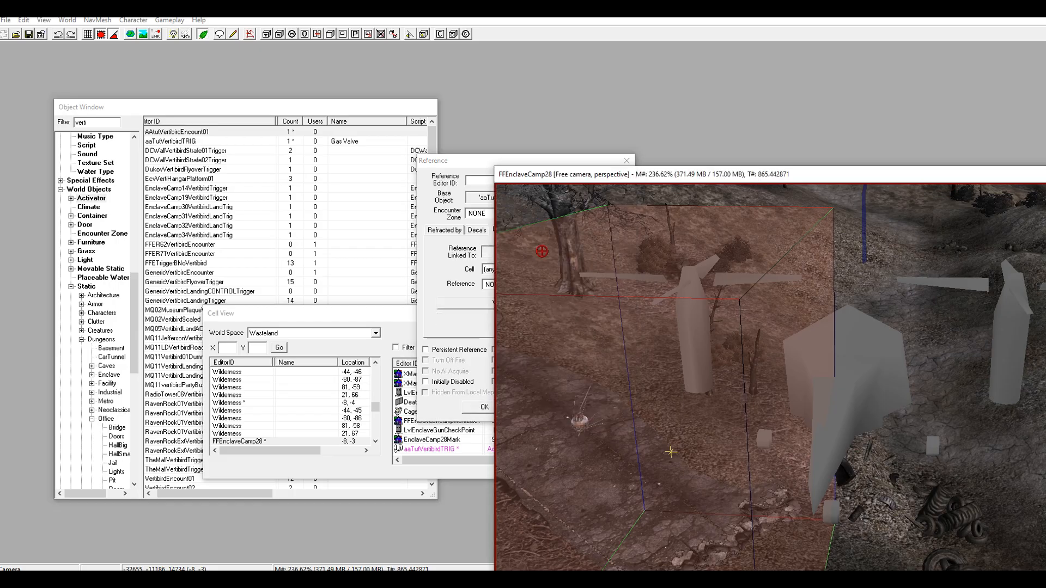
left_click(865, 362)
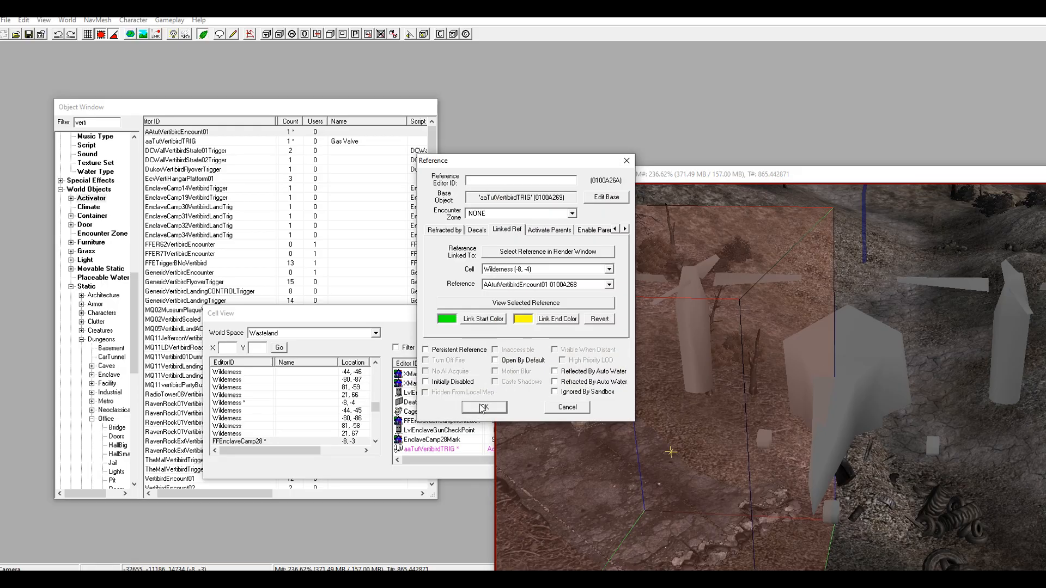
left_click(483, 408)
- Move the trigger box around the vertibird to about -33376, -13056 and lower it to a height of about 14184
middle_click_drag(761, 359, 684, 388)
scroll(681, 381, "up", 3)
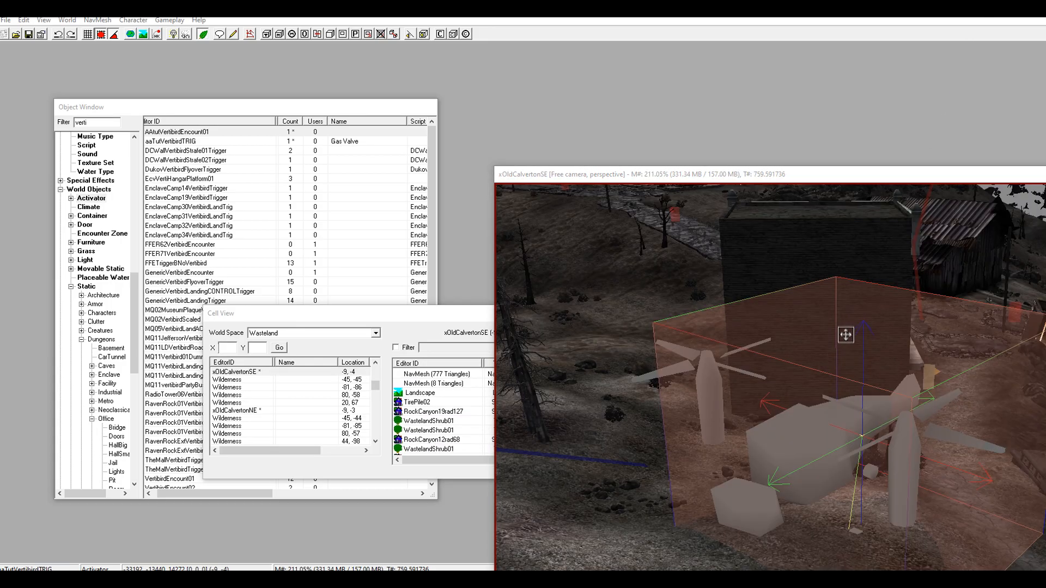
middle_click_drag(845, 334, 759, 334, "shift")
left_click_drag(737, 323, 975, 342)
middle_click_drag(975, 342, 702, 325, "shift")
left_click_drag(808, 333, 823, 327)
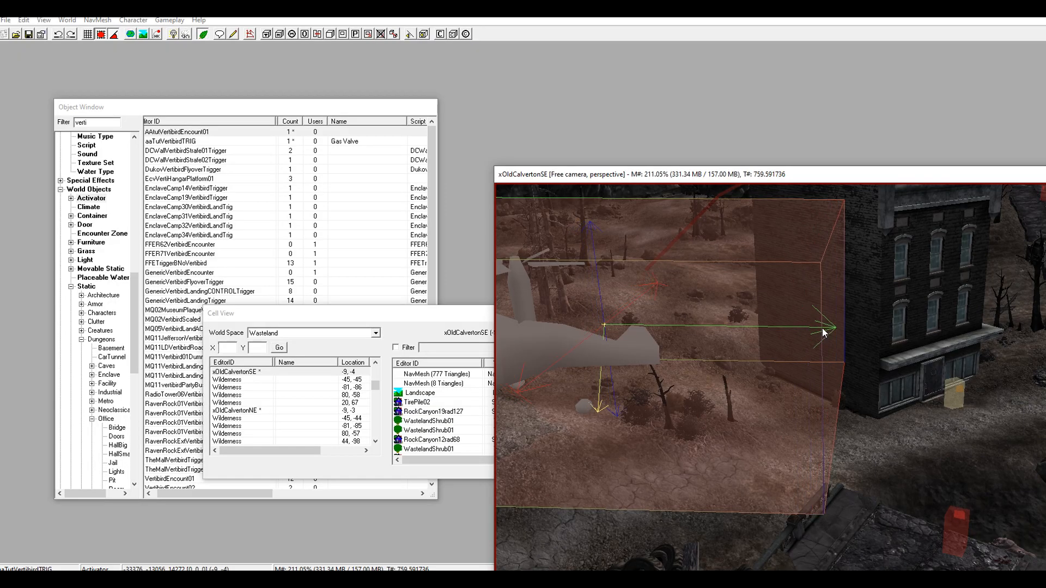
left_click_drag(615, 443, 620, 505)
- Filter the static objects for xmarker and place an XMarker in the area near the vertibird
middle_click_drag(730, 420, 811, 343)
scroll(771, 432, "up", 5)
scroll(770, 432, "down", 5)
scroll(758, 341, "up", 4)
scroll(812, 344, "up", 3)
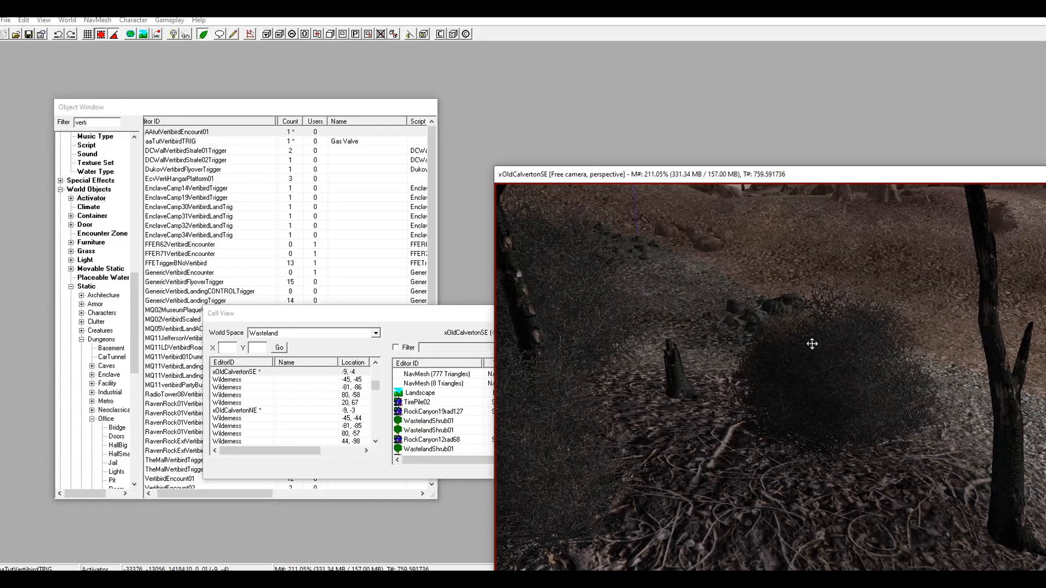
scroll(812, 345, "down", 5)
middle_click_drag(840, 408, 974, 481)
scroll(744, 362, "up", 3)
scroll(743, 362, "up", 3)
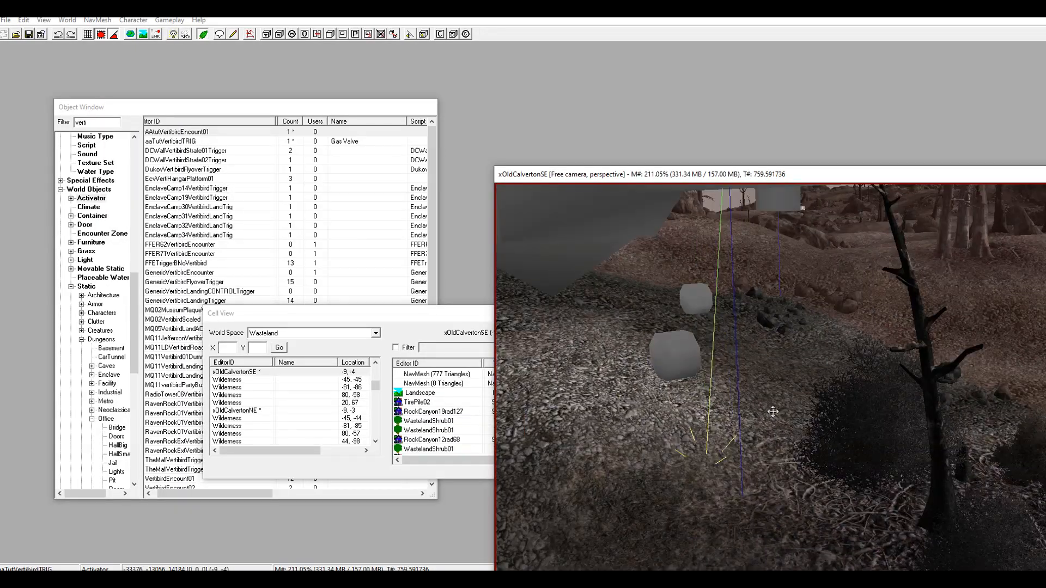
left_click(90, 286)
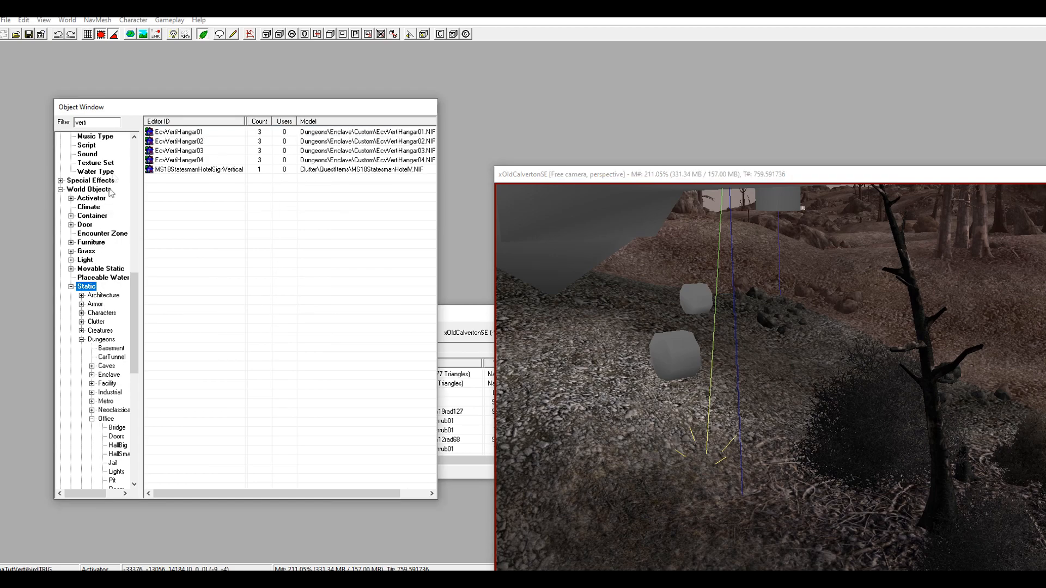
double_click(108, 123)
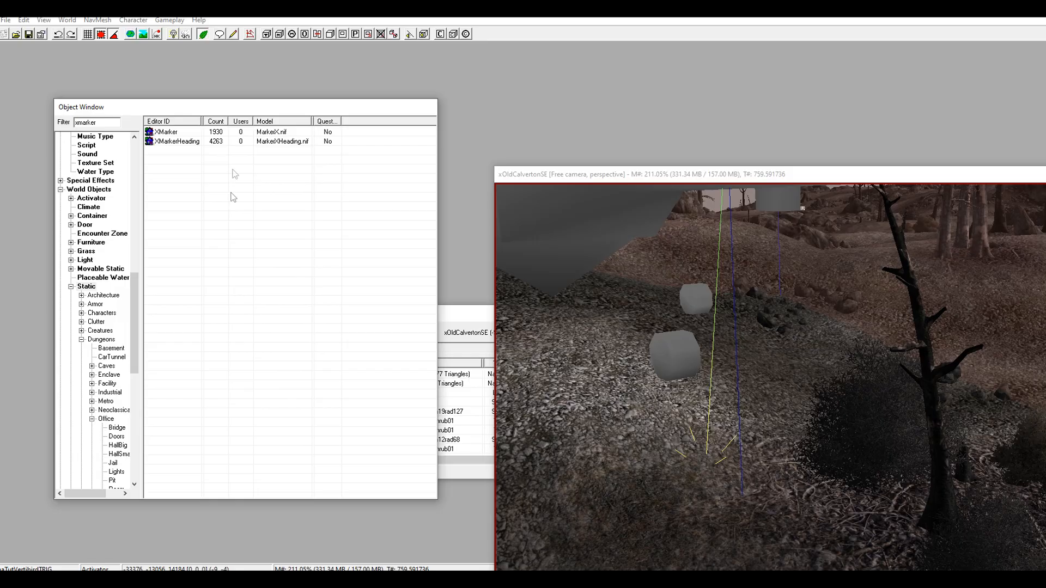
left_click_drag(169, 135, 603, 356)
- Move the XMarker to about -33216, -12992 and drop it onto the ground beside the cracked earth
left_click_drag(649, 381, 612, 134)
scroll(646, 304, "down", 2)
middle_click_drag(653, 313, 668, 401, "shift")
left_click_drag(720, 409, 724, 180)
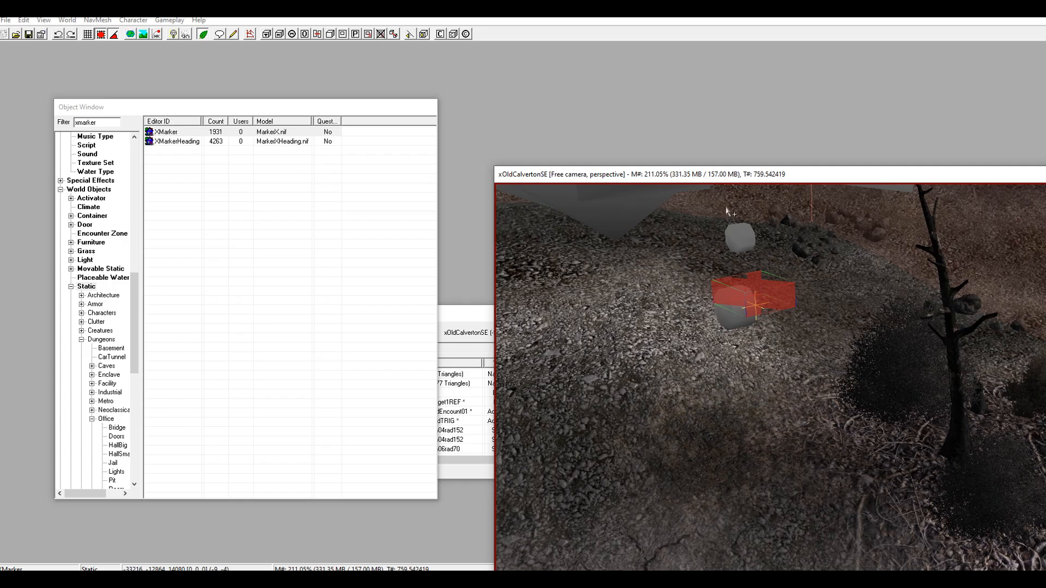
key("f")
mouse_move(727, 210)
middle_mouse_down("shift")
mouse_move(757, 375)
mouse_move(761, 276)
mouse_move(776, 327)
mouse_move(783, 454)
middle_mouse_up("shift")
left_click_drag(772, 430, 729, 314)
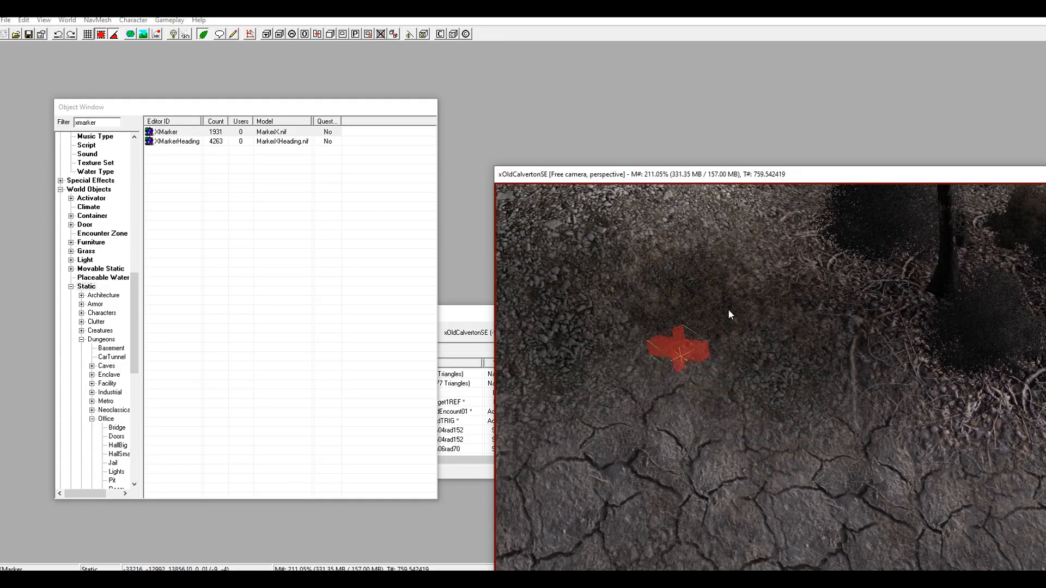
- Review the XMarker's reference properties and inspect its placement on the ground from several angles
middle_click_drag(687, 368, 685, 345, "shift")
double_click(685, 352)
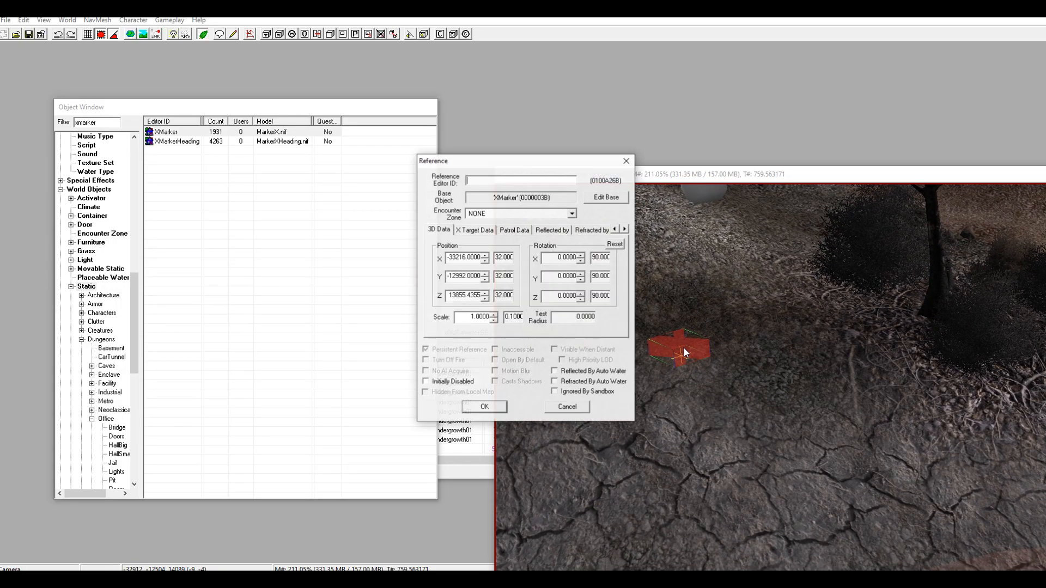
left_click(483, 407)
middle_click_drag(593, 335, 604, 368, "shift")
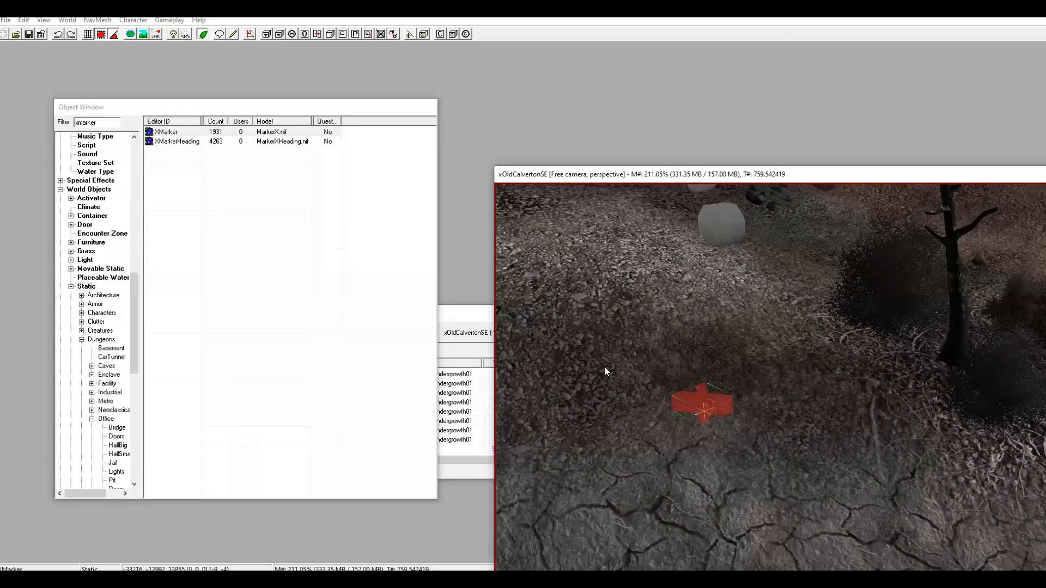
middle_click_drag(734, 410, 700, 380, "shift")
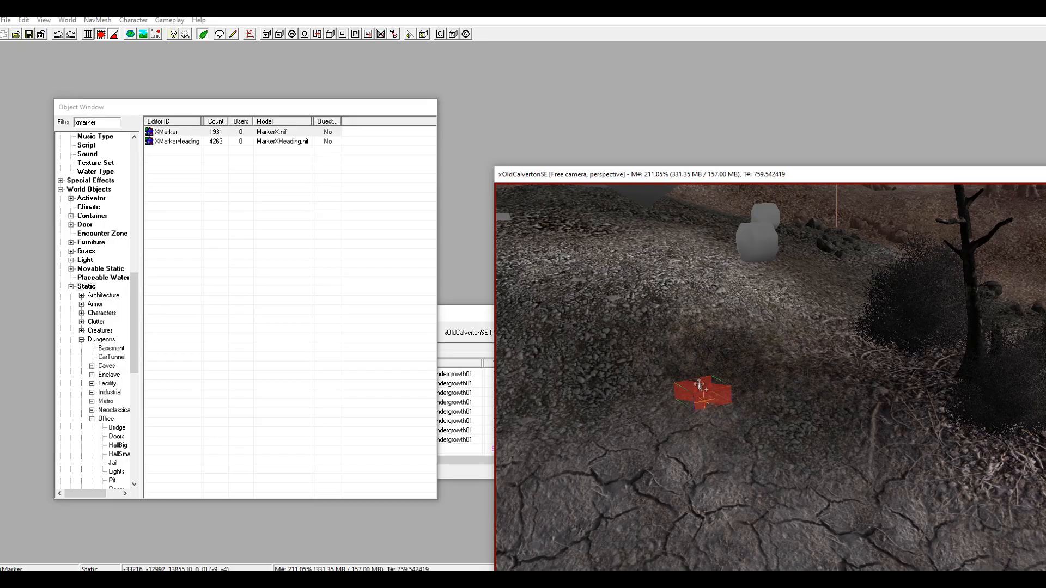
mouse_move(716, 397)
middle_mouse_down("shift")
mouse_move(752, 411)
mouse_move(657, 386)
mouse_move(611, 359)
middle_mouse_up("shift")
scroll(724, 408, "up", 3)
scroll(700, 404, "down", 3)
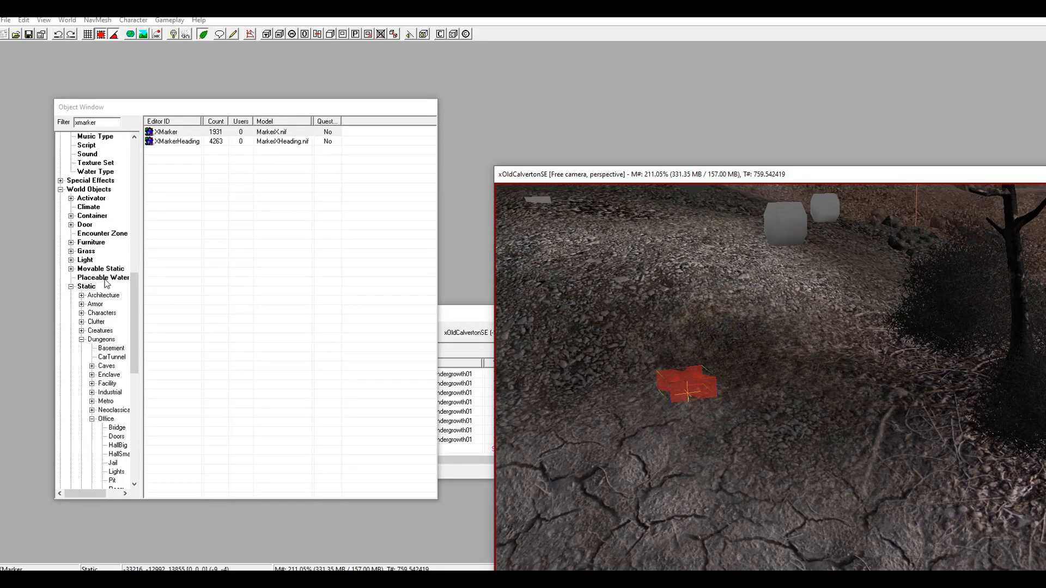
- Filter the NPC objects for brother
scroll(106, 282, "up", 20)
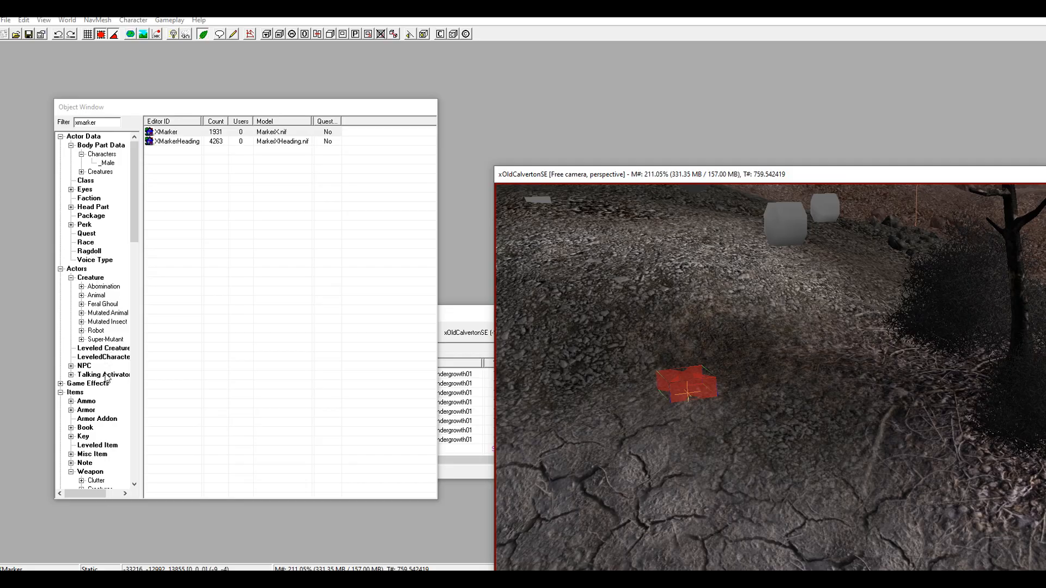
left_click(84, 366)
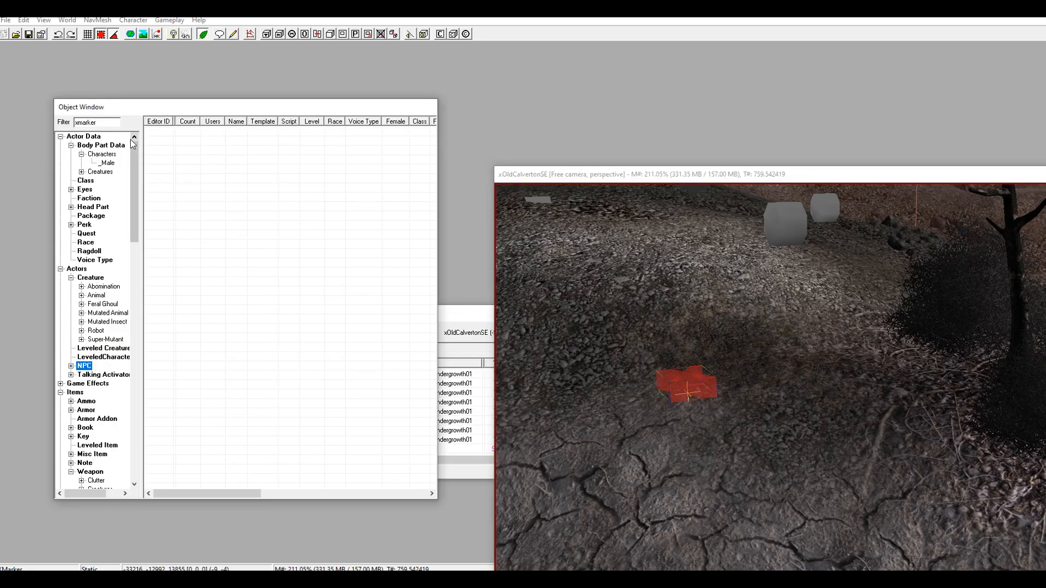
left_click(104, 124)
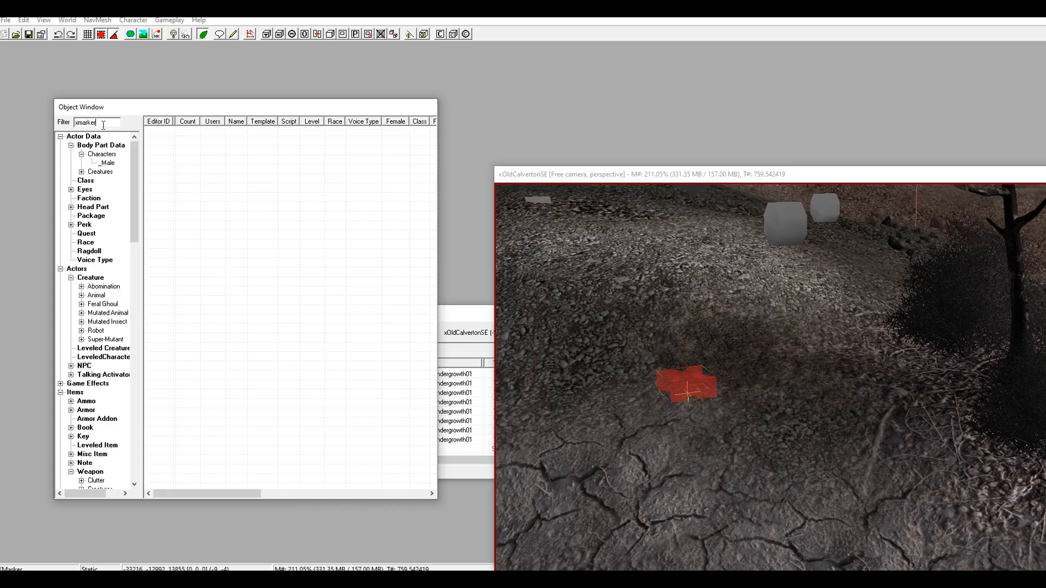
double_click(103, 124)
type("brother")
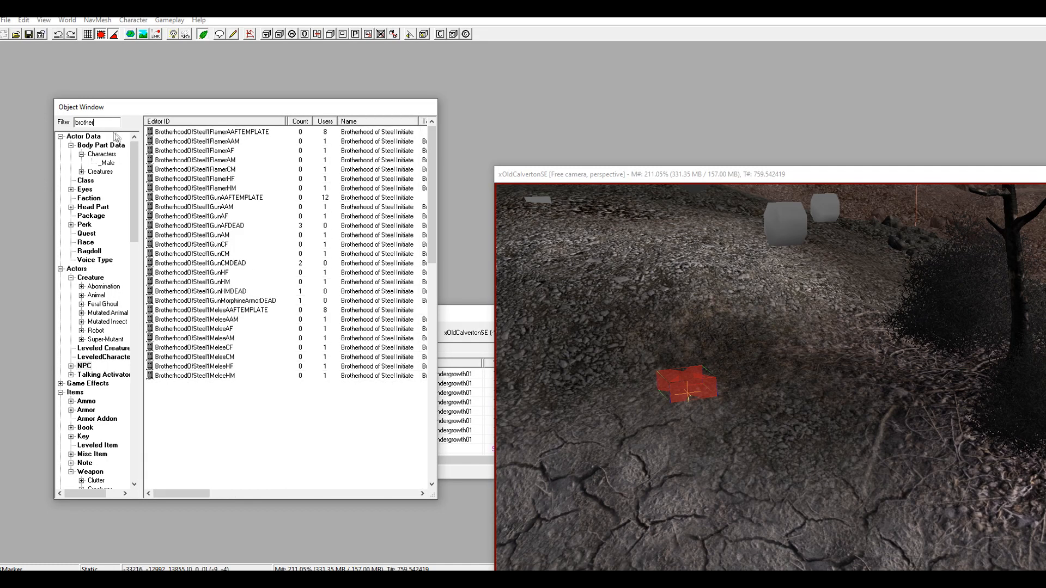
- Find the LvlBrotherhoodOfSteelGun NPC in the filtered list, open it and check its AI packages and traits
scroll(225, 165, "down", 20)
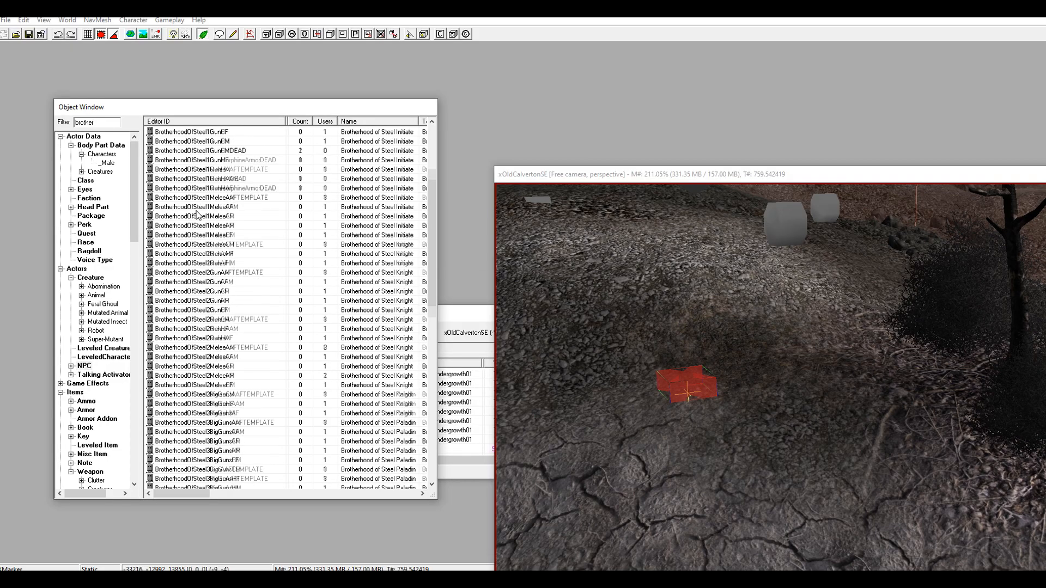
scroll(202, 207, "up", 15)
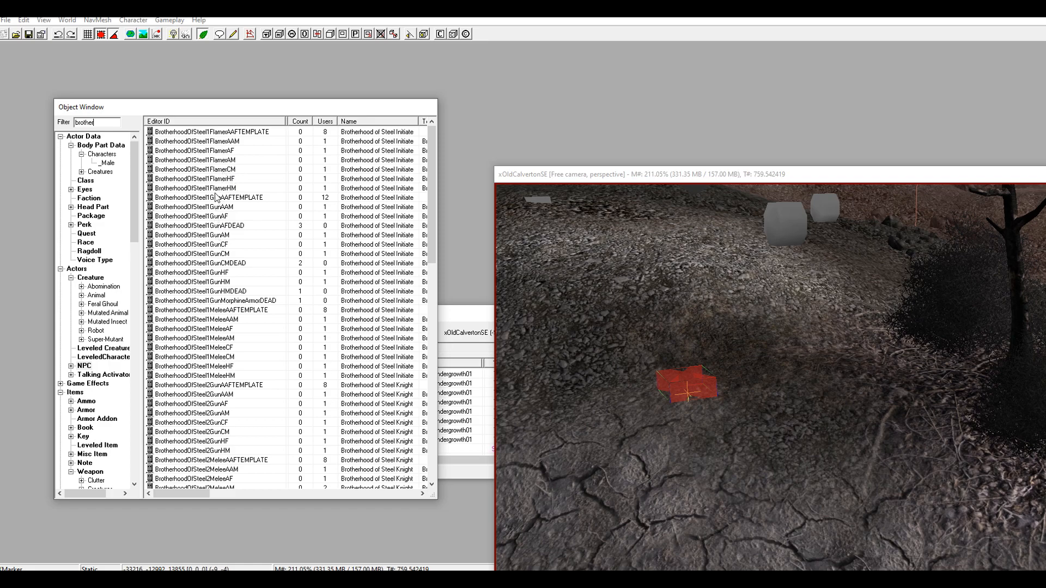
scroll(244, 334, "down", 8)
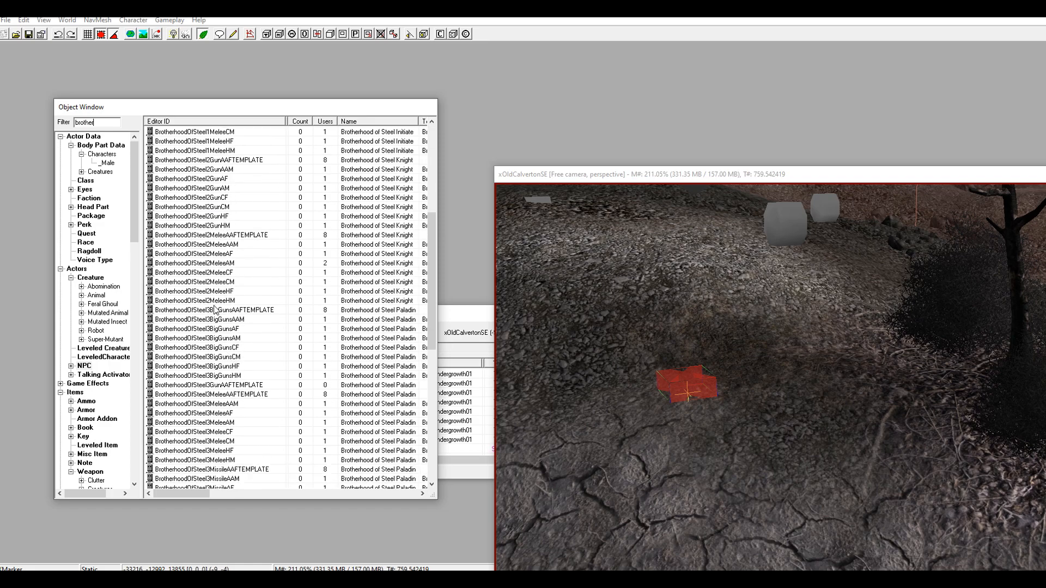
scroll(254, 354, "down", 6)
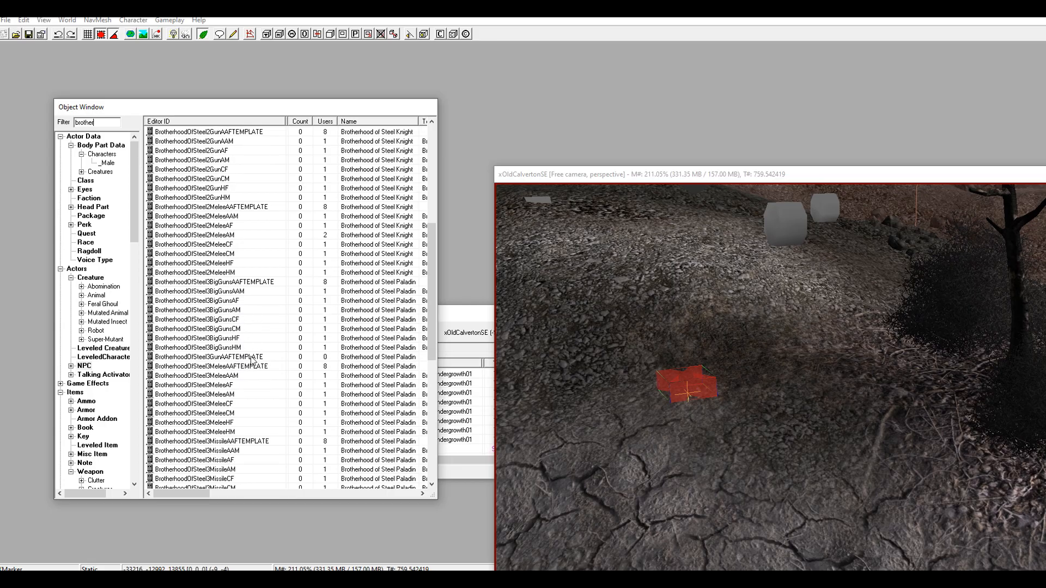
scroll(257, 397, "down", 6)
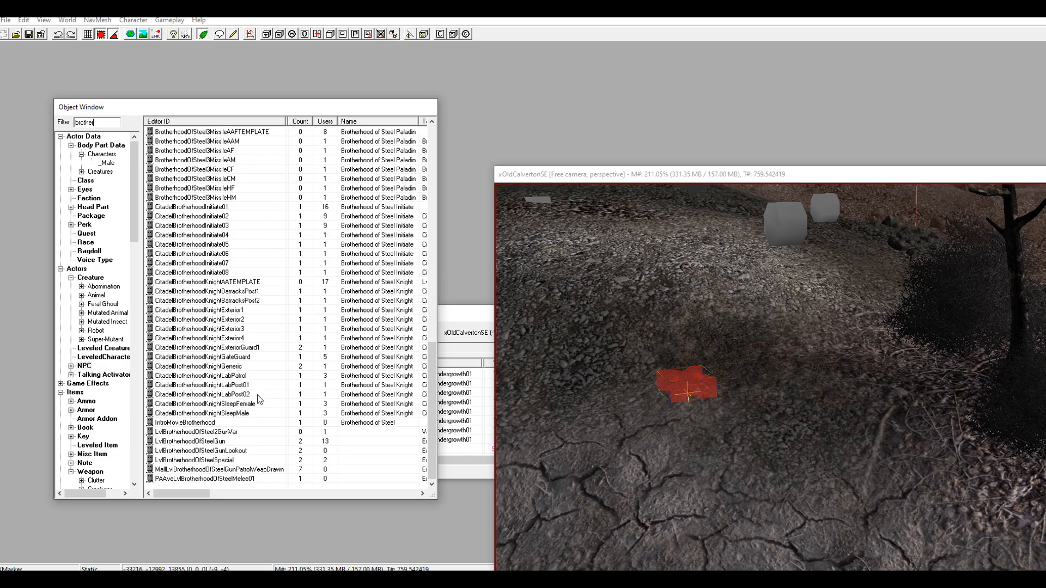
double_click(214, 442)
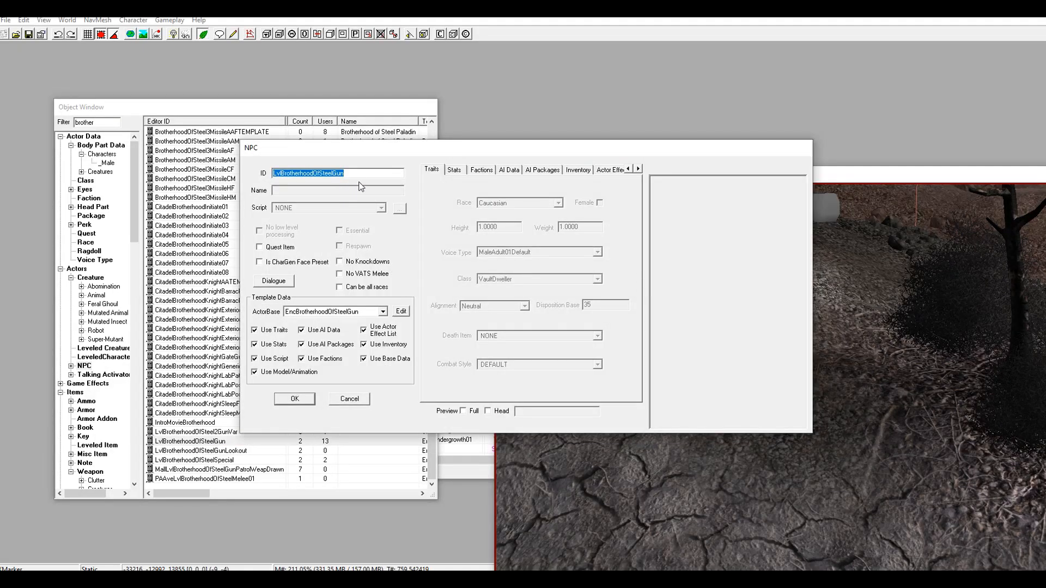
left_click(552, 170)
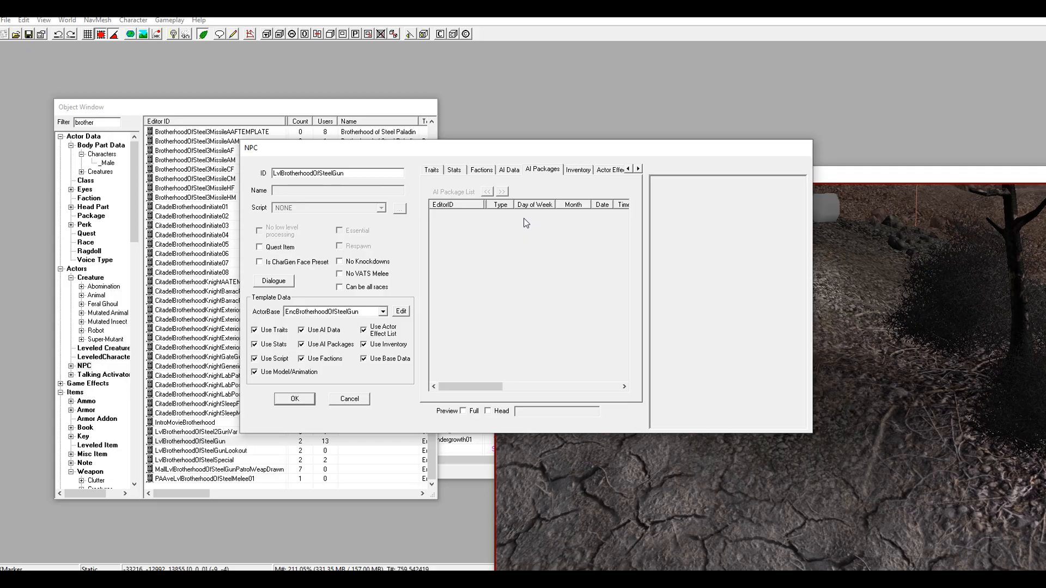
left_click(439, 171)
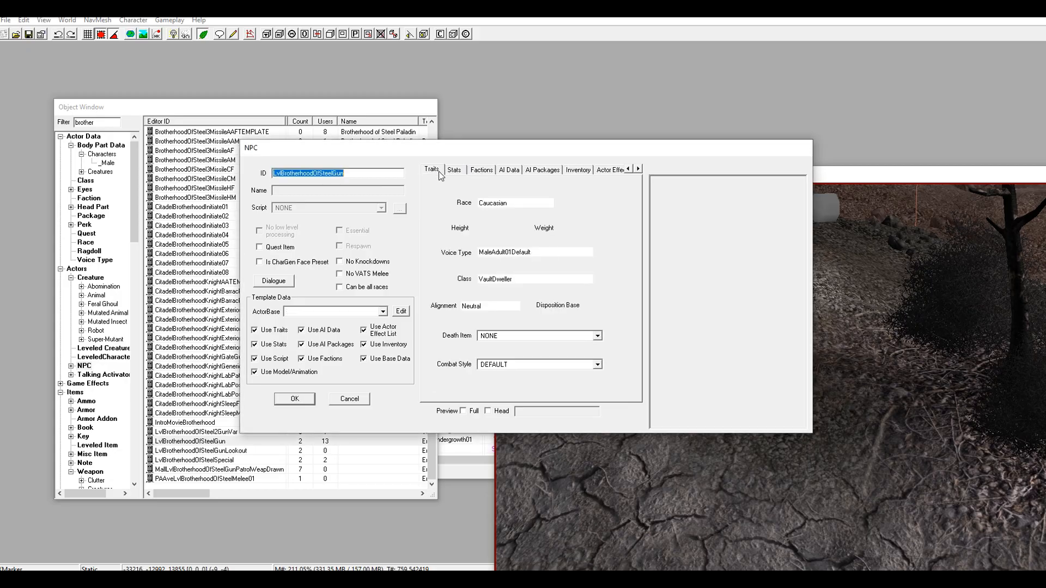
- Disable Use AI Packages and Use Script in the template data and create the NPC as a new form with ID aaTUTLvlBrotherhoodOfSteelGun
left_click(325, 344)
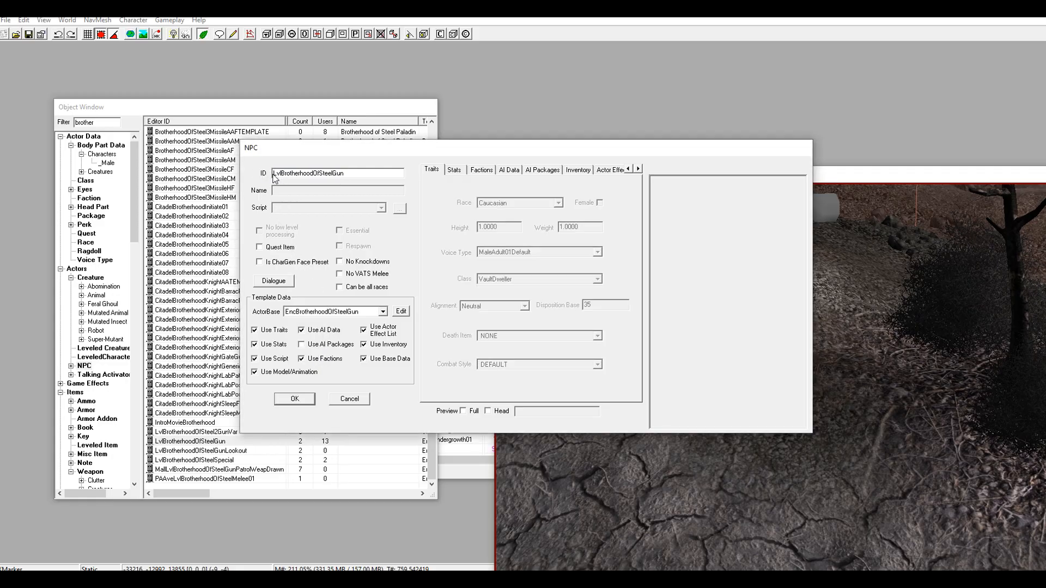
type("aaTUT")
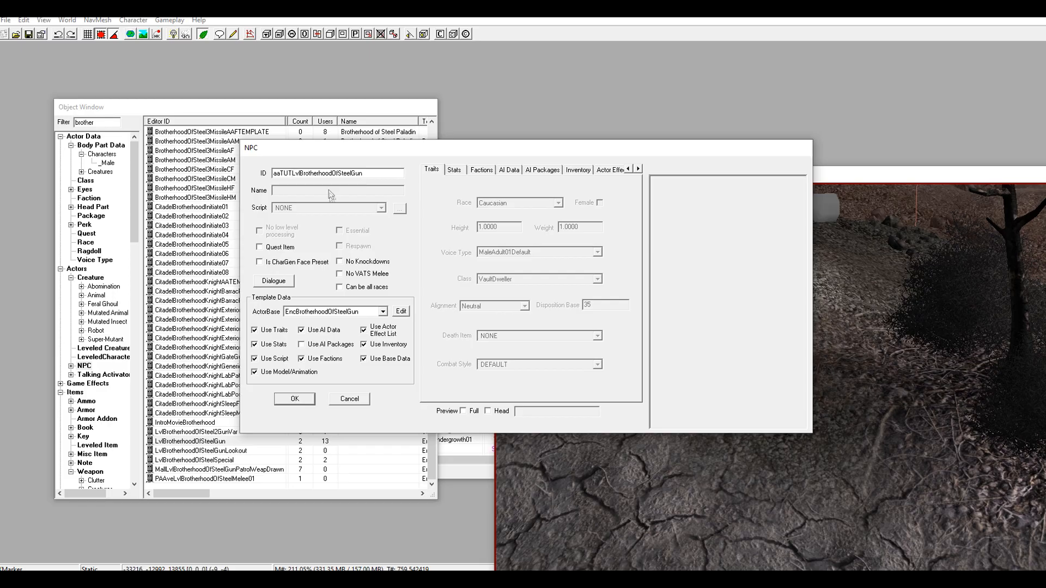
left_click(272, 359)
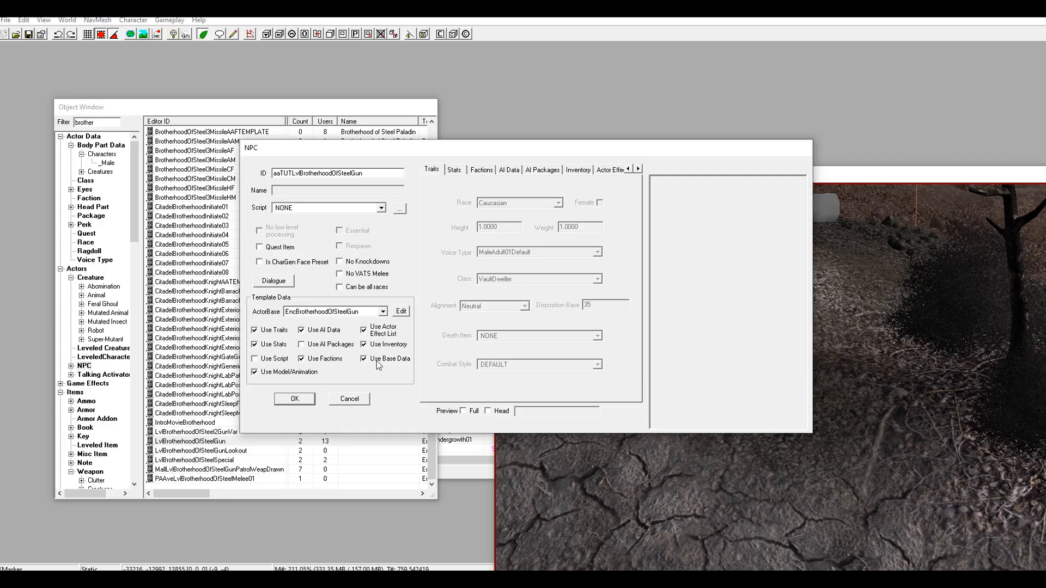
left_click(298, 401)
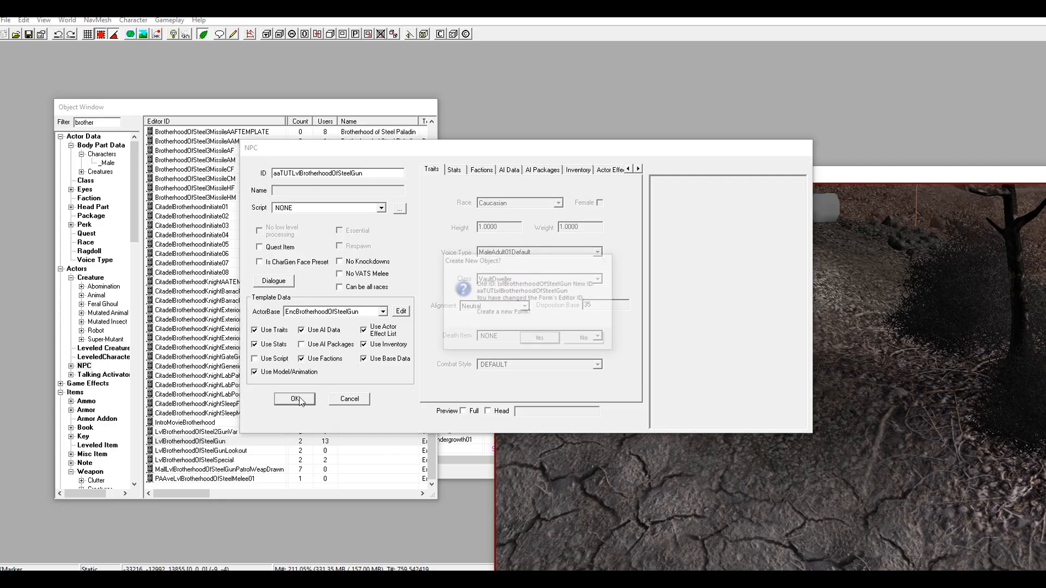
left_click(537, 339)
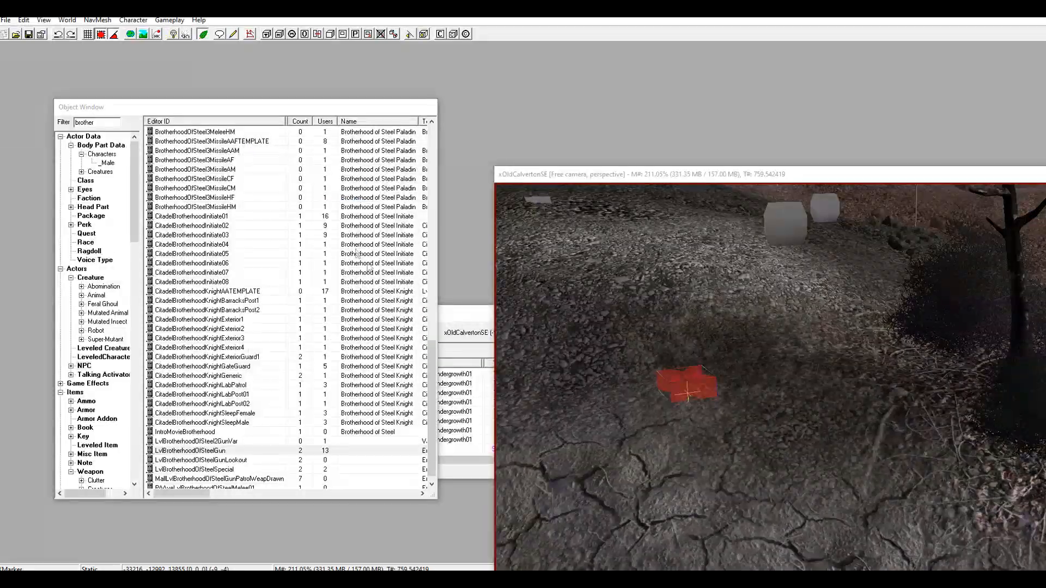
- Place an aaTUTLvlBrotherhoodOfSteelGun soldier beside the XMarker at about -33184, -12960
scroll(259, 270, "up", 10)
scroll(259, 270, "up", 1)
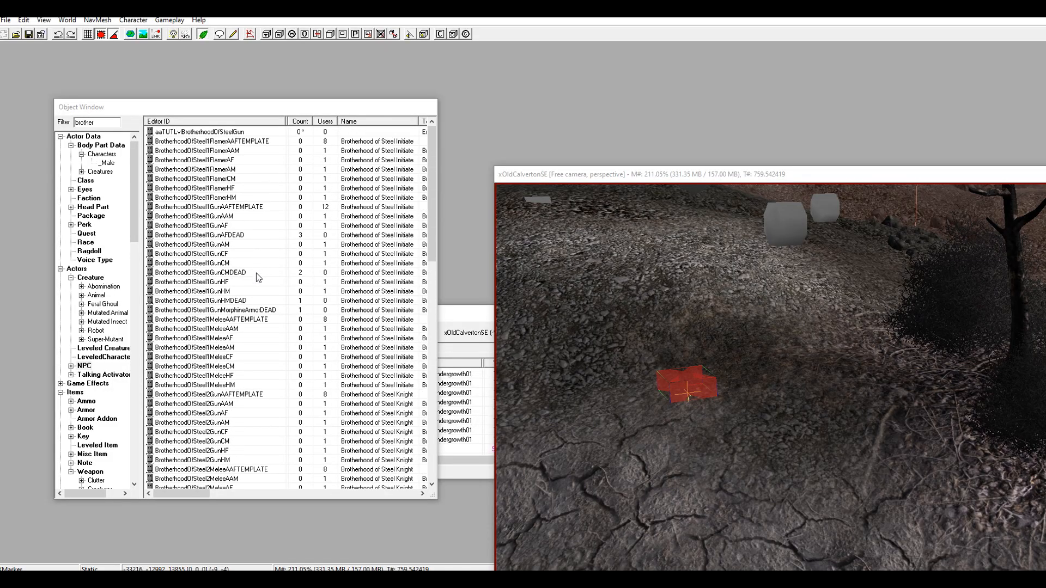
left_click(191, 134)
left_click_drag(741, 361, 735, 351)
mouse_move(763, 206)
left_mouse_down()
mouse_move(762, 188)
mouse_move(727, 324)
mouse_move(818, 554)
mouse_move(681, 225)
mouse_move(689, 267)
mouse_move(682, 223)
mouse_move(665, 363)
left_mouse_up()
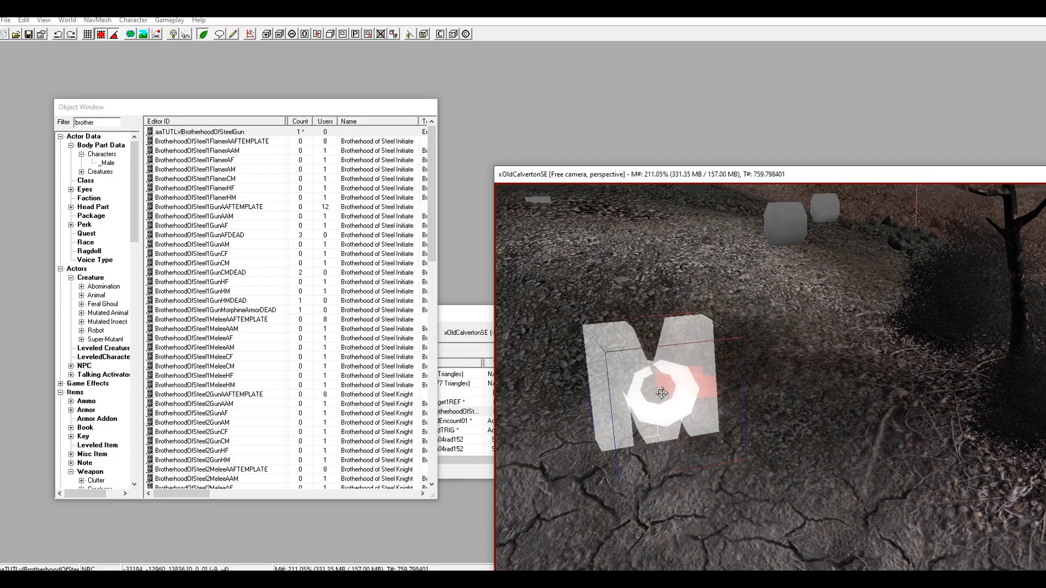
- Duplicate the soldier twice, placing the copies at about -33312, -12960 and -33248, -12864, with the last one dropped to the ground
key("ctrl+d")
mouse_move(661, 393)
left_mouse_down()
mouse_move(821, 354)
mouse_move(812, 319)
left_mouse_up()
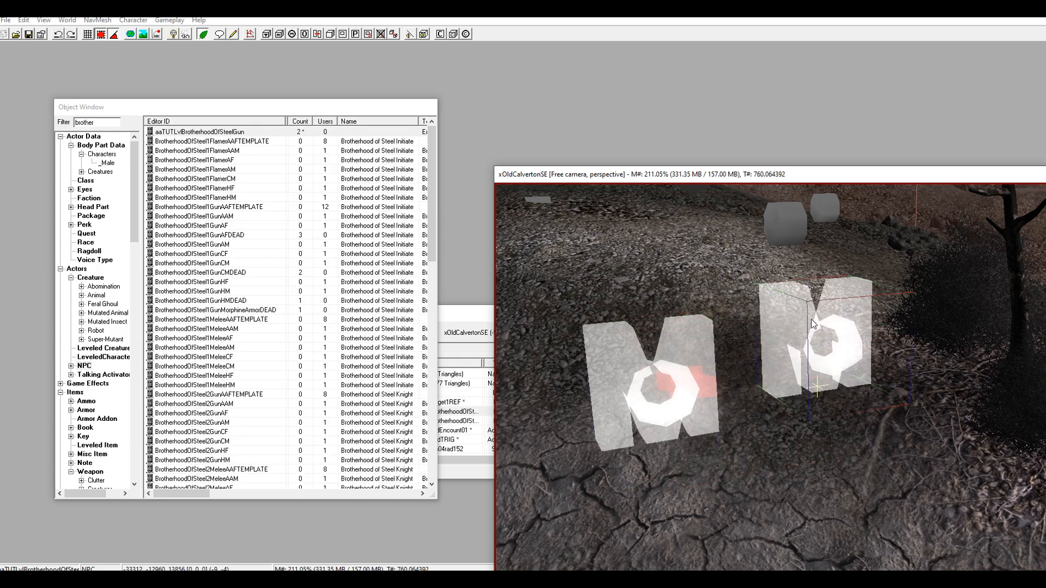
middle_click_drag(800, 345, 787, 341, "shift")
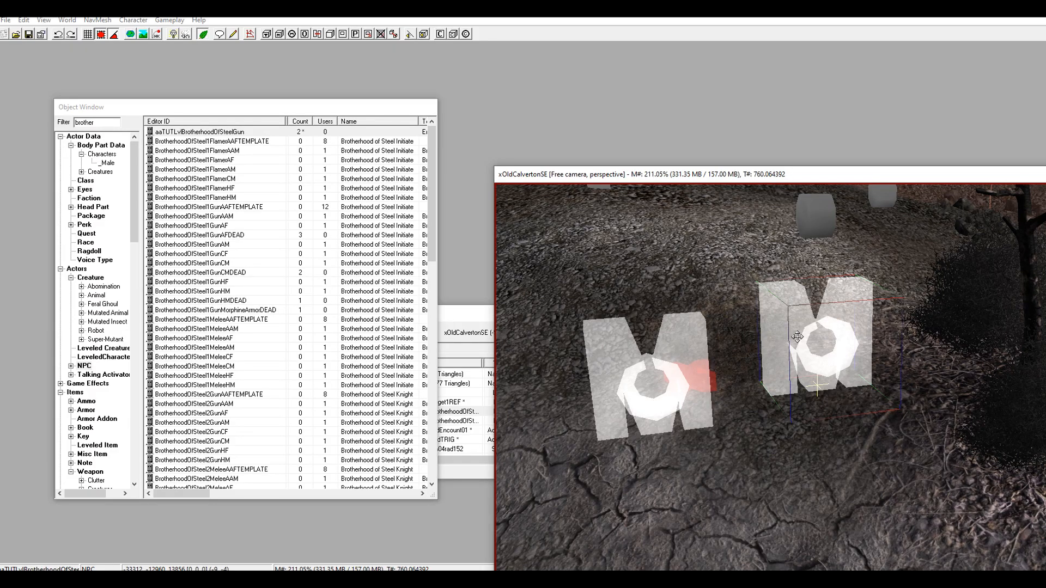
key("ctrl+d")
left_click_drag(798, 357, 738, 483)
key("f")
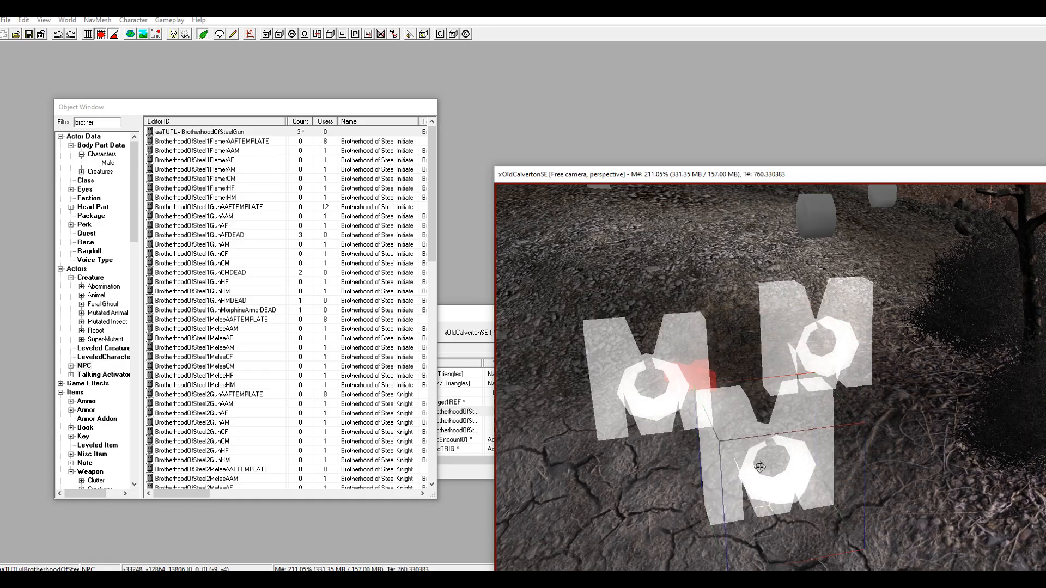
- Select all three soldiers and batch-set their enable parent to the XMarker in xOldCalvertonSE
middle_click_drag(760, 467, 848, 461, "shift")
middle_click_drag(768, 416, 841, 473, "shift")
left_click(765, 324, "ctrl")
left_click(605, 417, "ctrl")
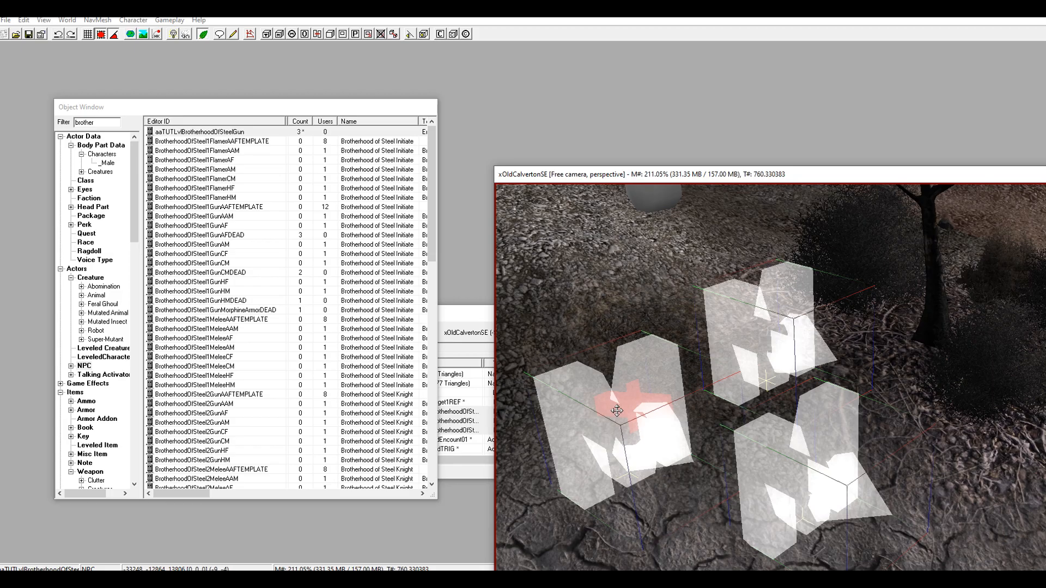
middle_click_drag(616, 407, 914, 444)
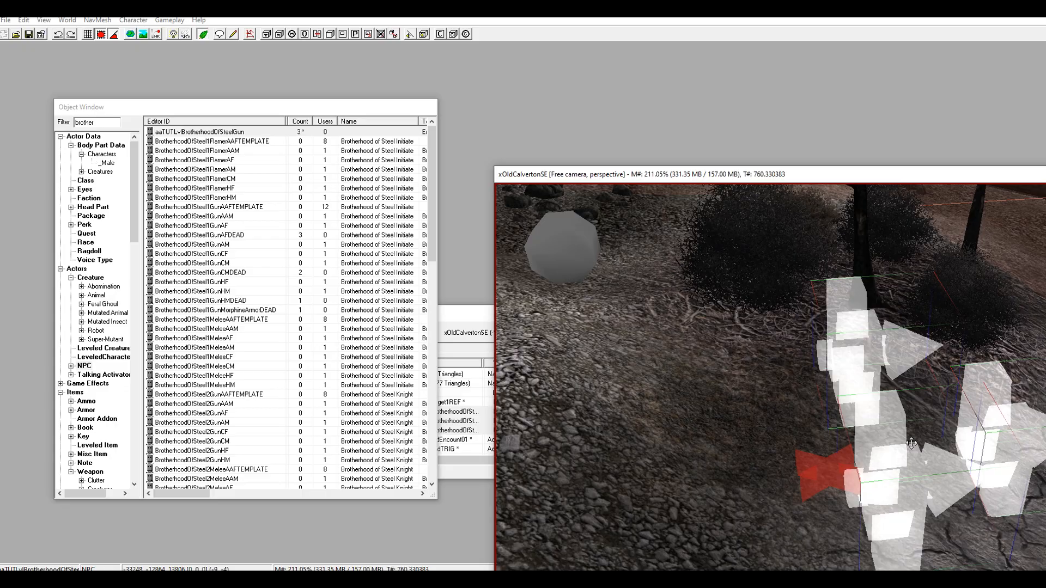
double_click(884, 419)
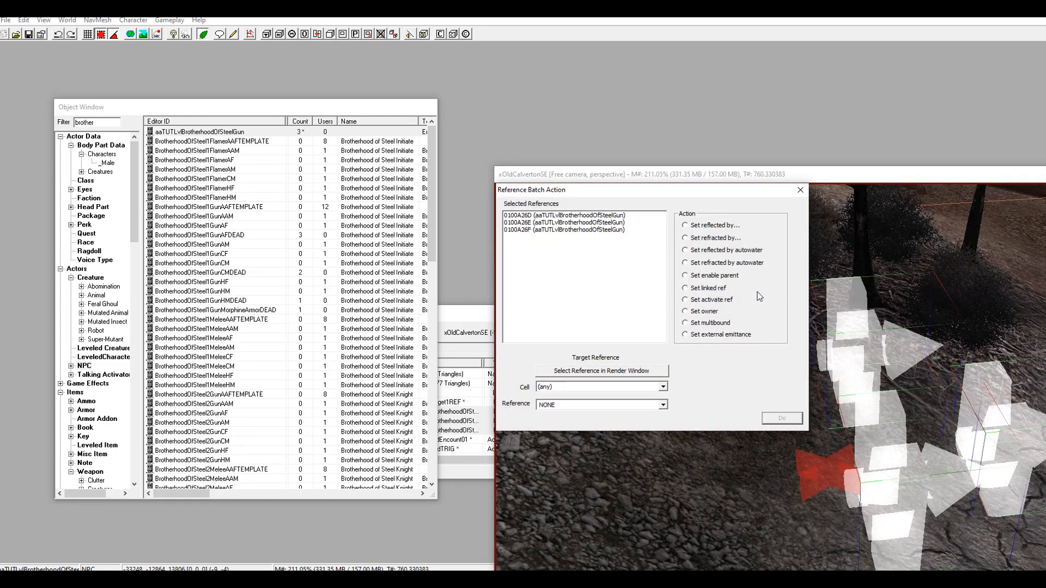
left_click(693, 279)
left_click(584, 373)
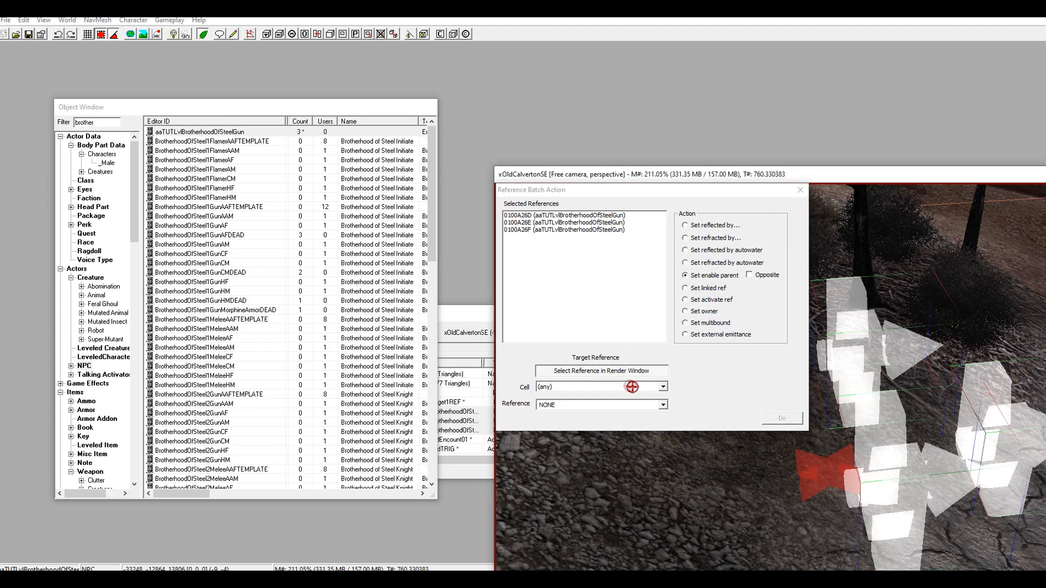
left_click(817, 473)
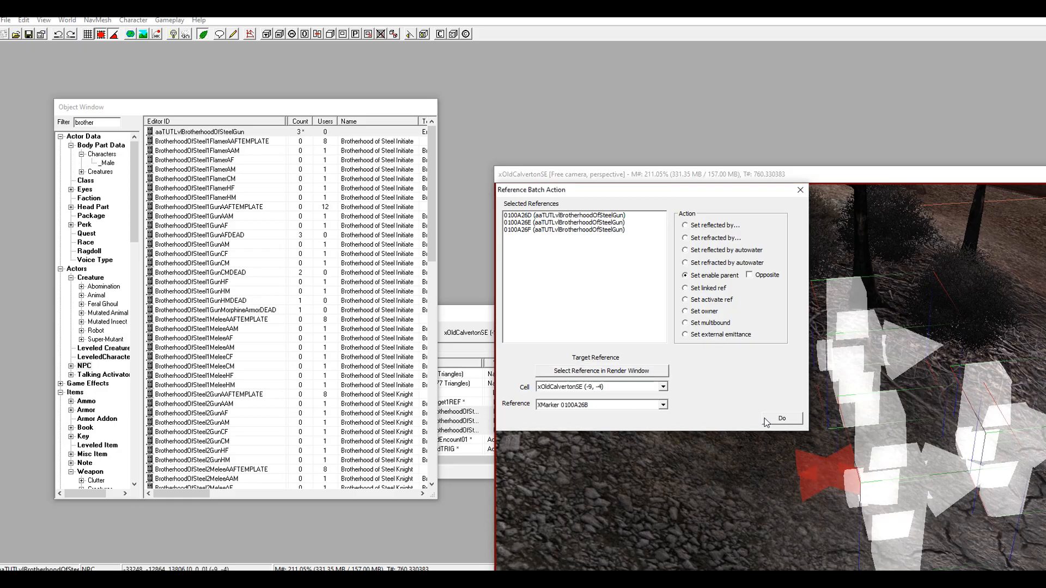
left_click(782, 418)
- Open the reference of the trigger box around the vertibird and edit its base activator
scroll(816, 422, "up", 3)
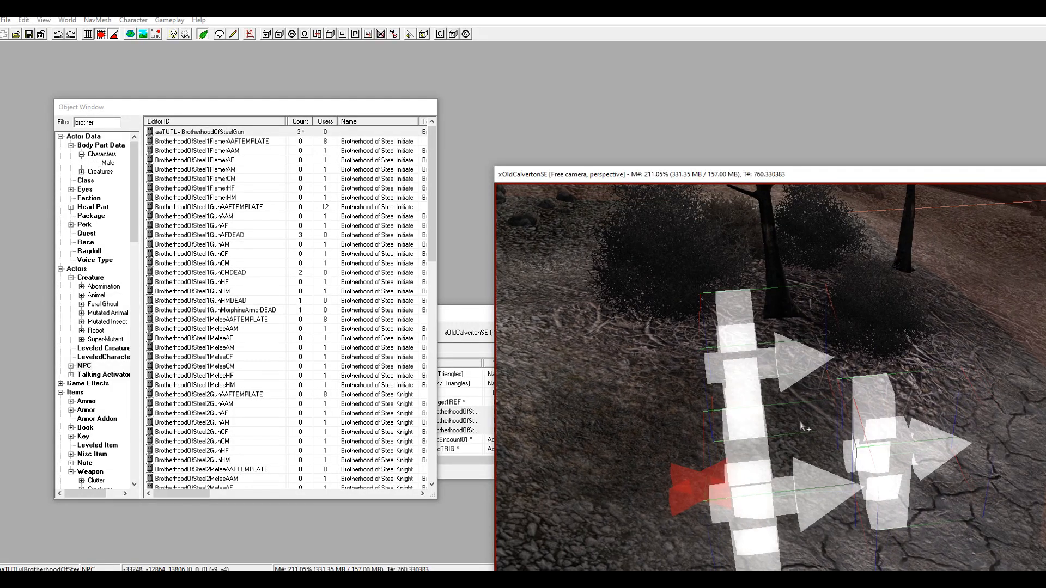
middle_click_drag(786, 434, 697, 499, "shift")
middle_click_drag(779, 416, 672, 476, "shift")
mouse_move(768, 425)
middle_mouse_down("shift")
mouse_move(719, 415)
mouse_move(703, 379)
mouse_move(624, 337)
middle_mouse_up("shift")
double_click(623, 333)
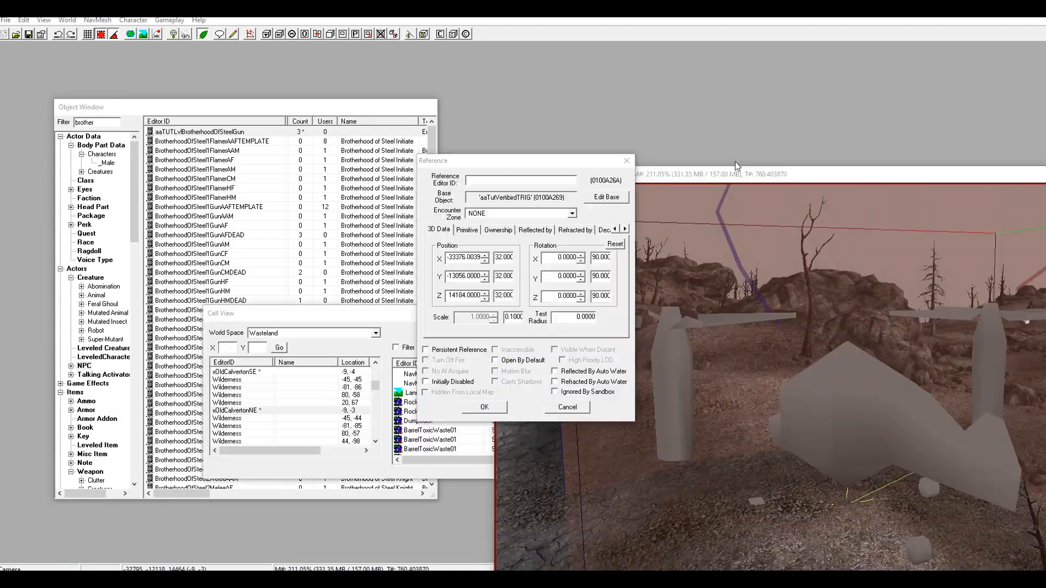
left_click(610, 198)
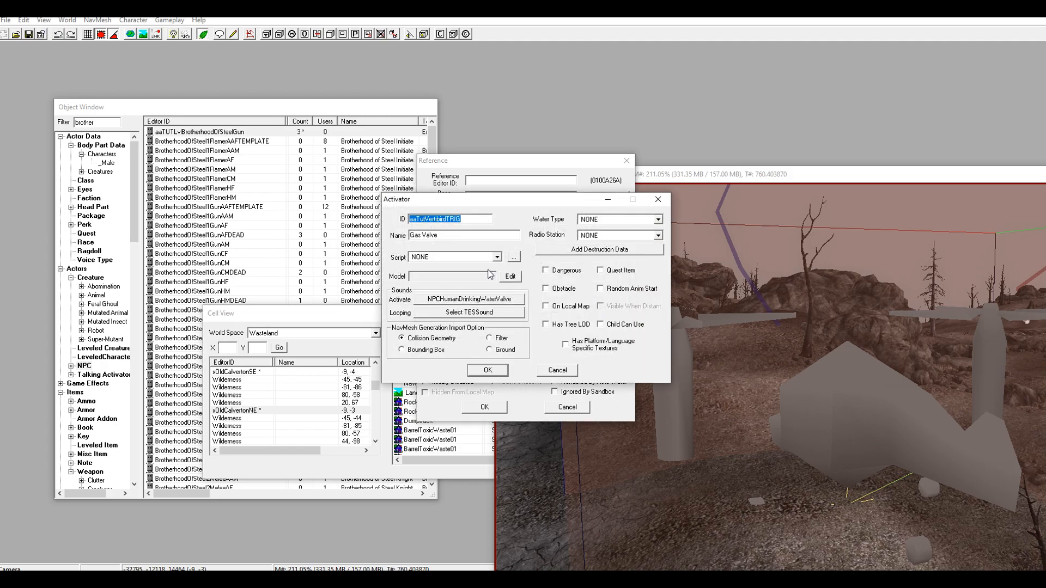
- Create a new Object script that, once on OnTriggerEnter Player, sets VirtibirdTut to GetLinkedREF, sets DoOnce to 1 and activates VirtibirdTut
left_click(515, 257)
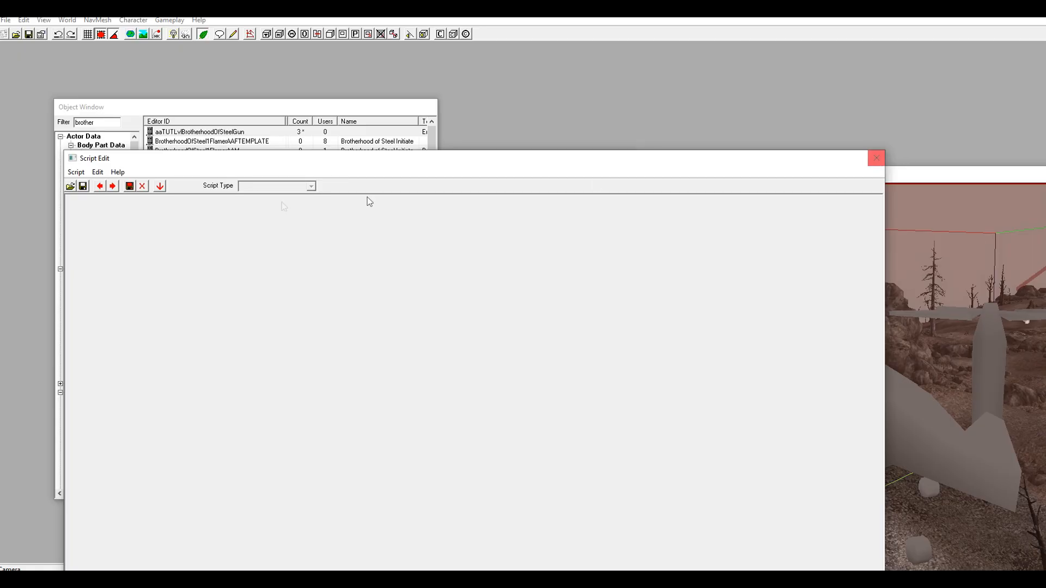
left_click(76, 172)
left_click(92, 185)
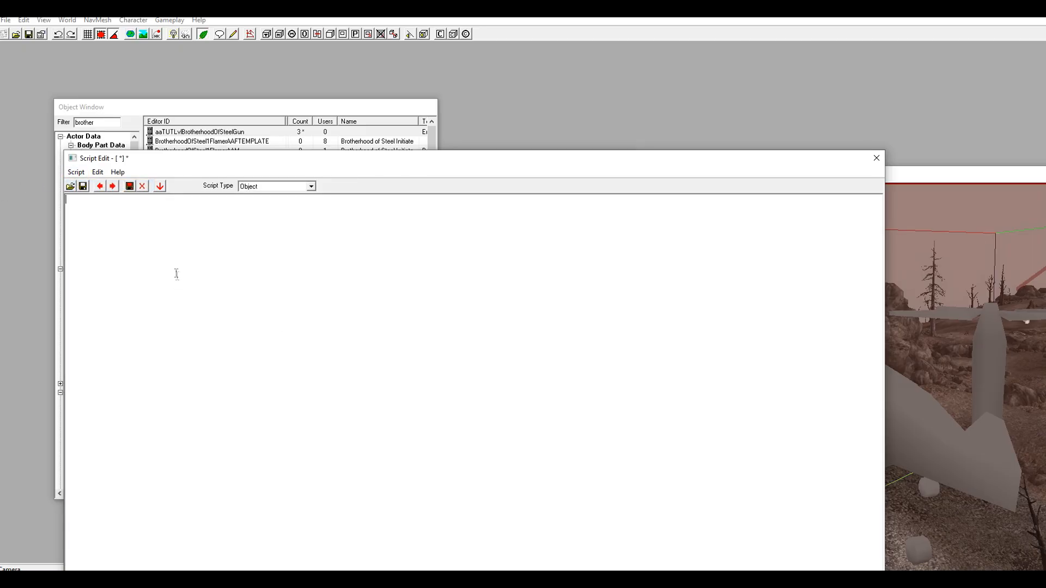
type("SCN YourScriptNameHere  Short DoOnce Ref VirtibirdTut  Begin OnTriggerEnter Player If DoOnce ==0     Set VirtibirdTut to GetLinkedREF      Set DoOnce to 1   VirtibirdTut.activate VirtibirdTut 1 Endif  End")
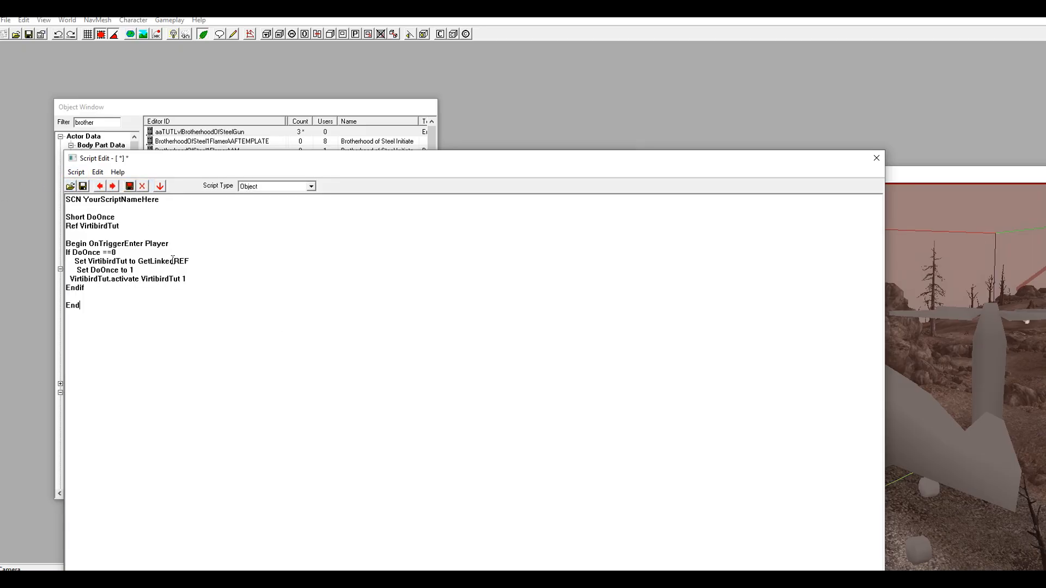
- Name the script AAtutVertibridTrigBOXScript, save it and close the script editor
left_click(163, 201)
key("BackSpace")
key("BackSpace")
key("BackSpace")
key("BackSpace")
key("BackSpace")
key("BackSpace")
key("BackSpace")
key("BackSpace")
key("BackSpace")
key("BackSpace")
key("BackSpace")
key("BackSpace")
key("BackSpace")
key("BackSpace")
type("BO")
type("X")
left_click(76, 173)
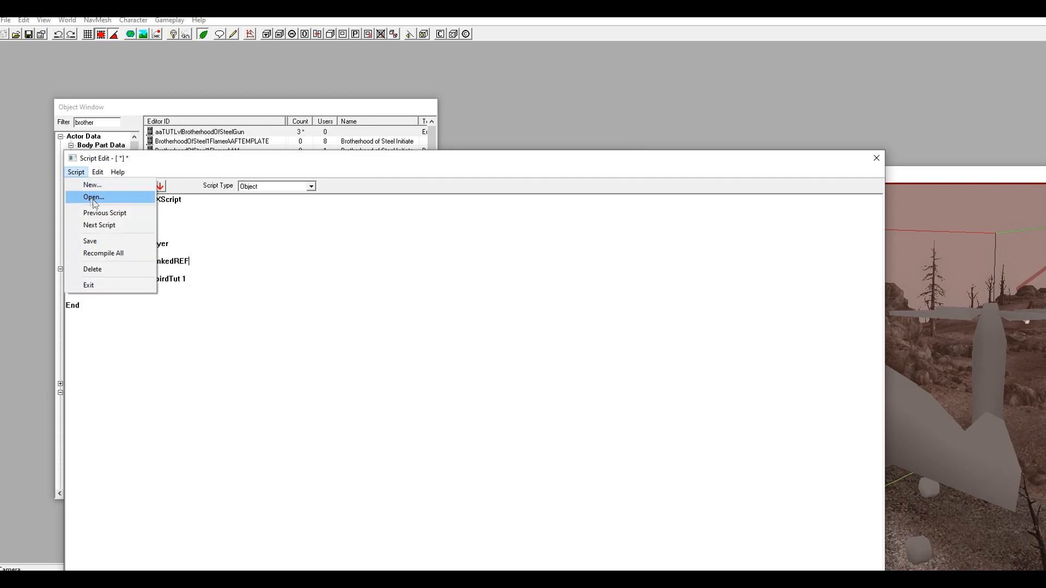
left_click(155, 163)
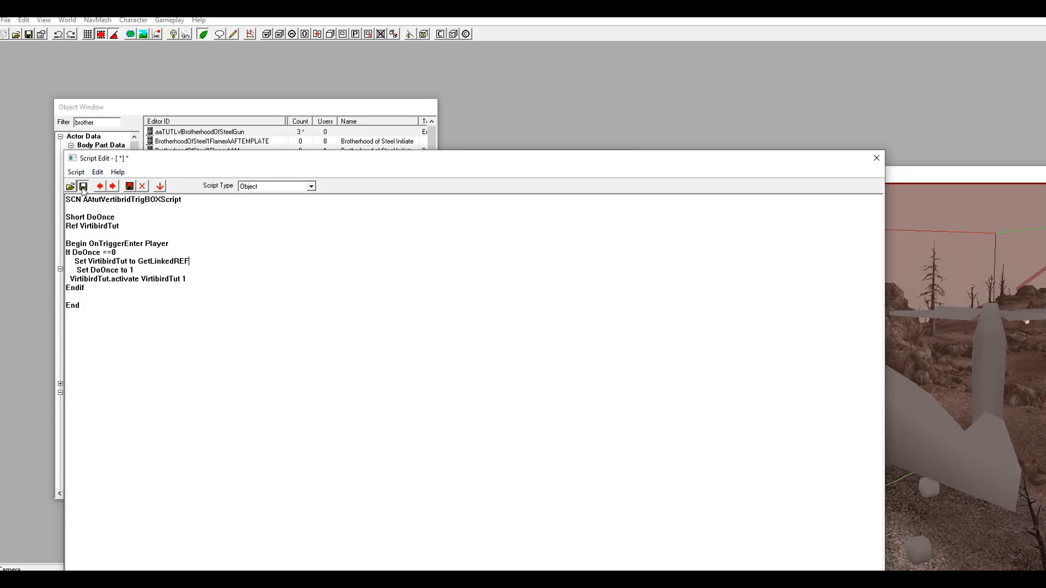
left_click(872, 160)
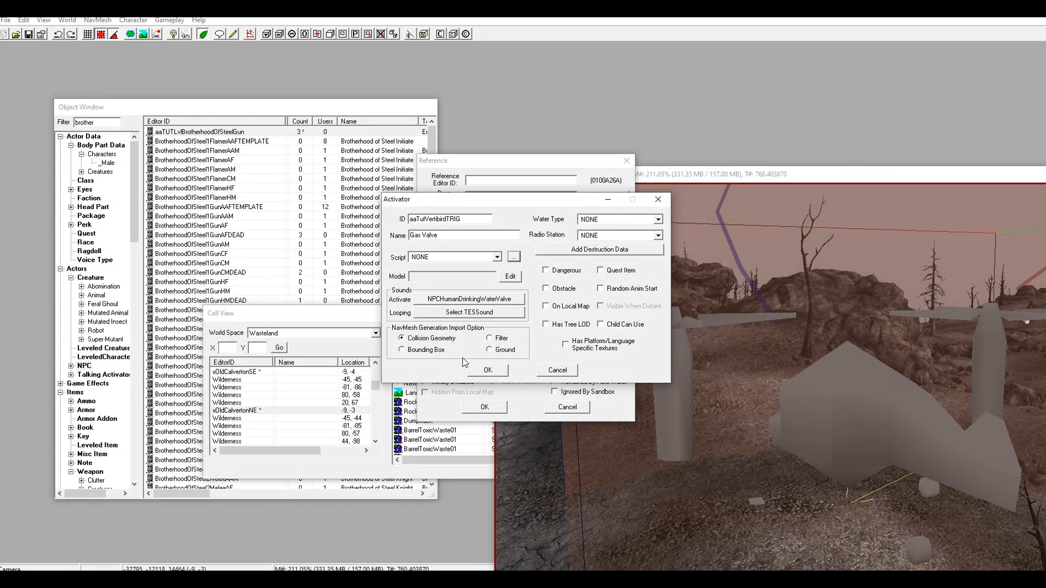
- Assign the AAtutVertibirdTrigBOXScript script to the trigger box's base activator aaTutVertibirdTRIG and accept both its activator and reference settings
left_click(504, 373)
left_click(606, 197)
left_click(495, 260)
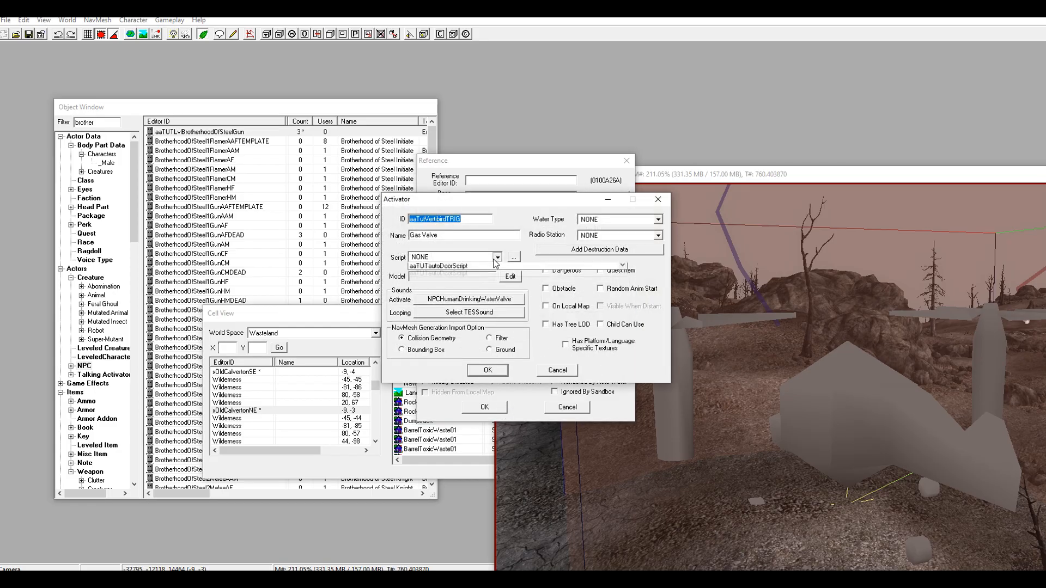
scroll(468, 303, "down", 1)
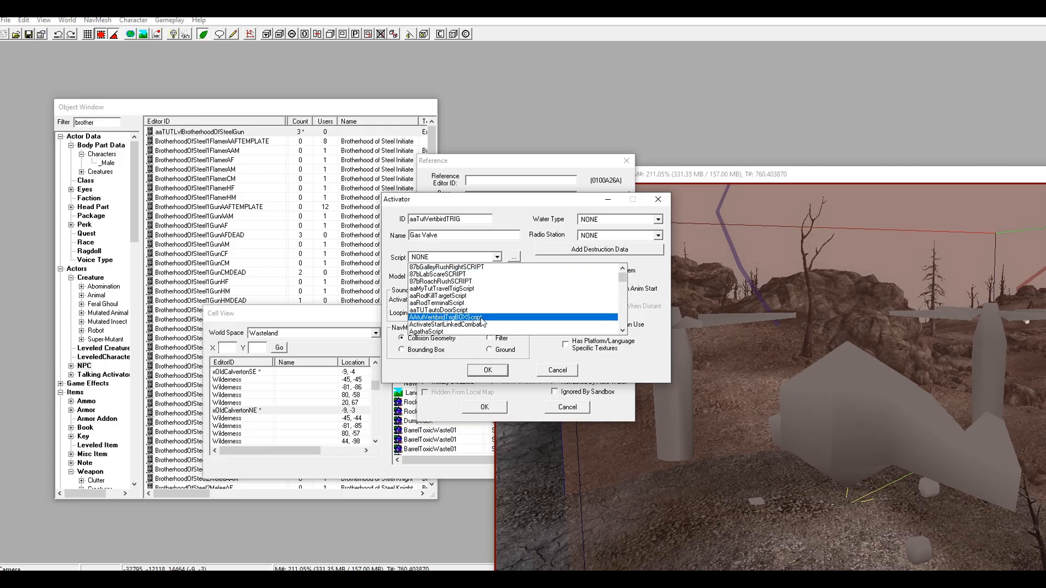
left_click(481, 318)
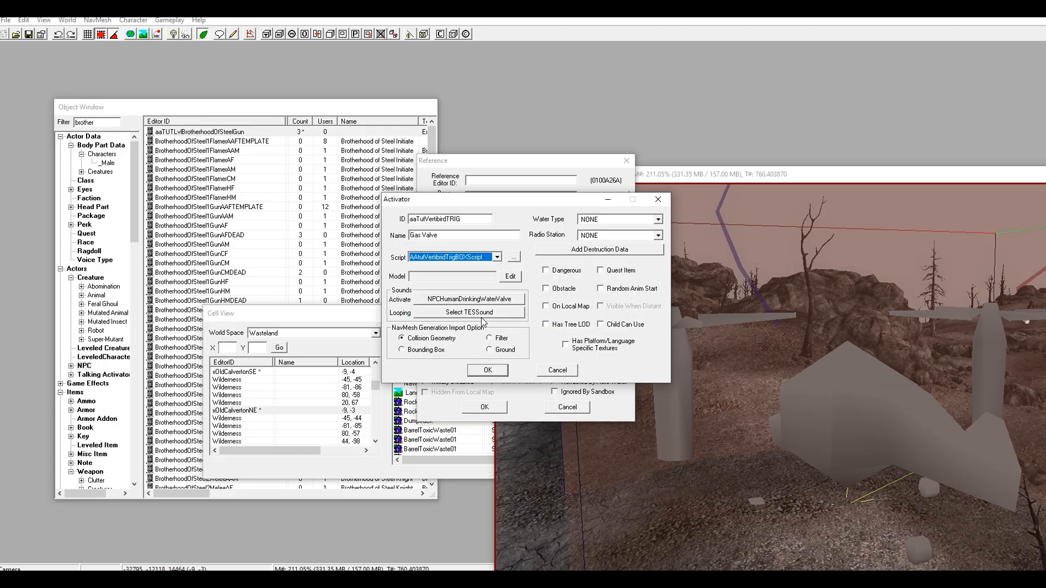
left_click(483, 370)
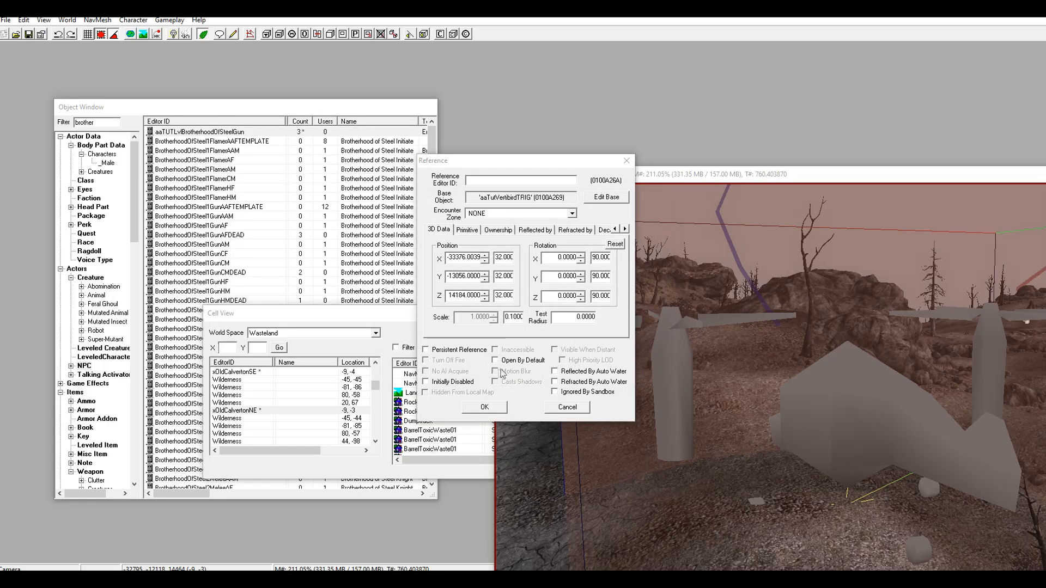
left_click(485, 408)
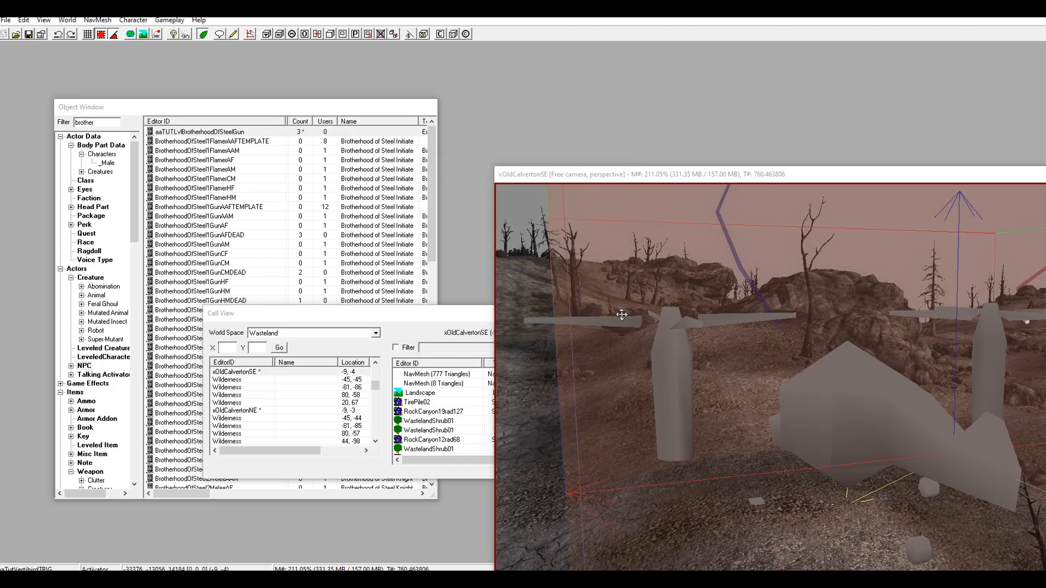
- Open the vertibird's reference in the render view and edit its base activator AAtutVertibirdEncount01
middle_click_drag(620, 311, 492, 309)
scroll(557, 332, "up", 3)
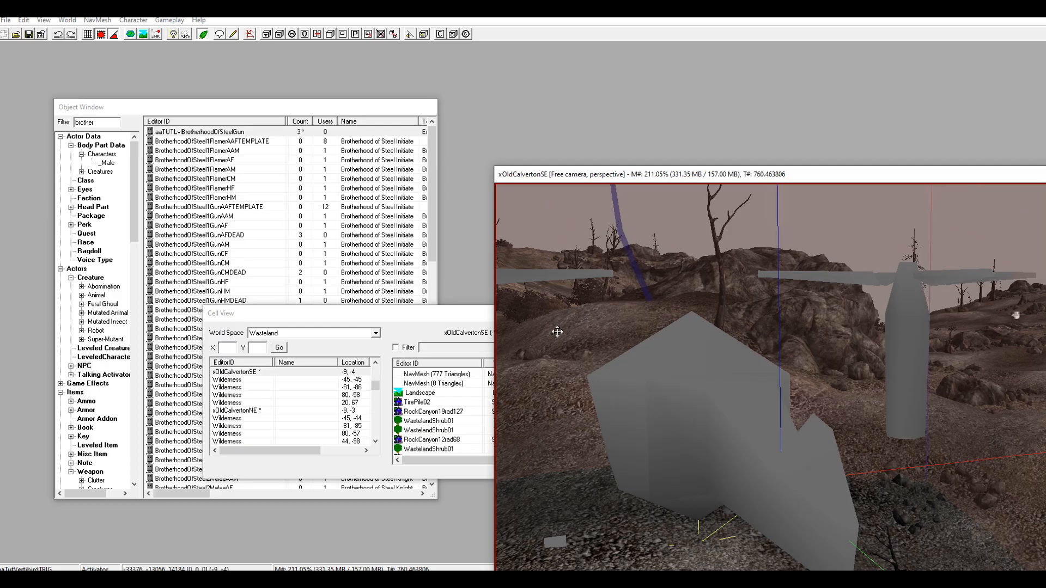
scroll(556, 331, "up", 3)
scroll(664, 392, "up", 3)
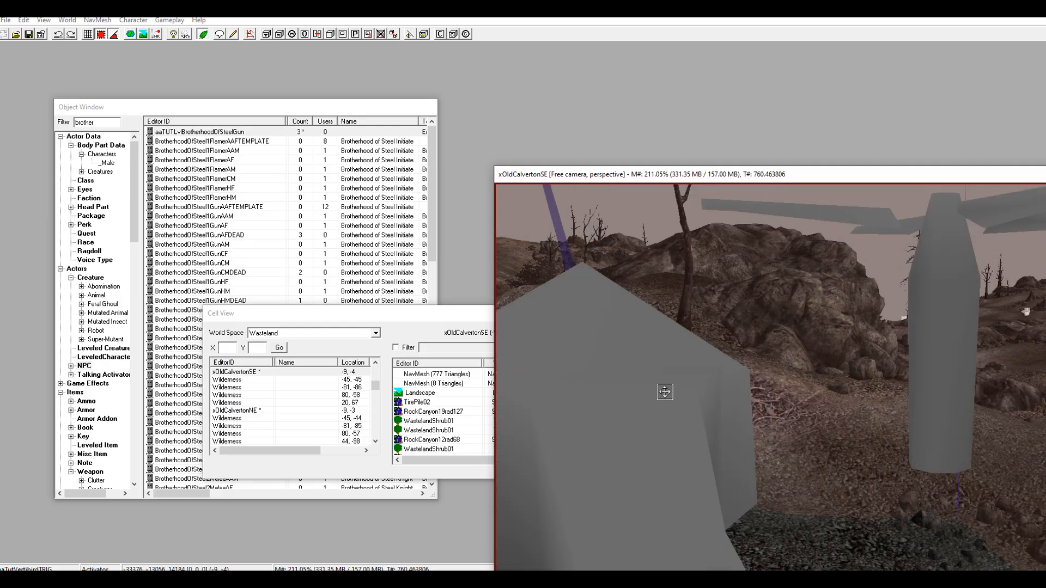
scroll(665, 392, "up", 3)
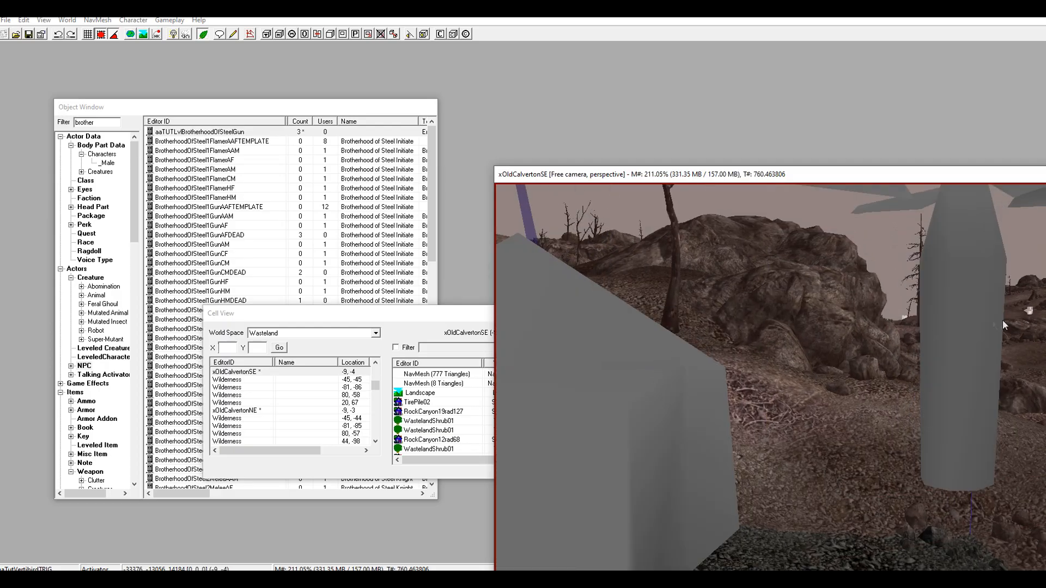
double_click(983, 322)
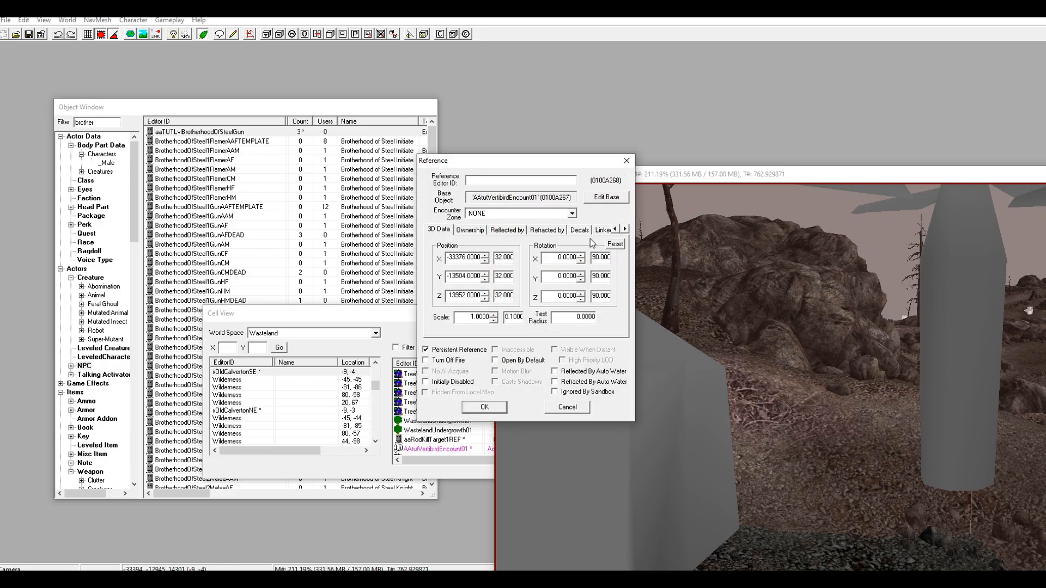
left_click(597, 201)
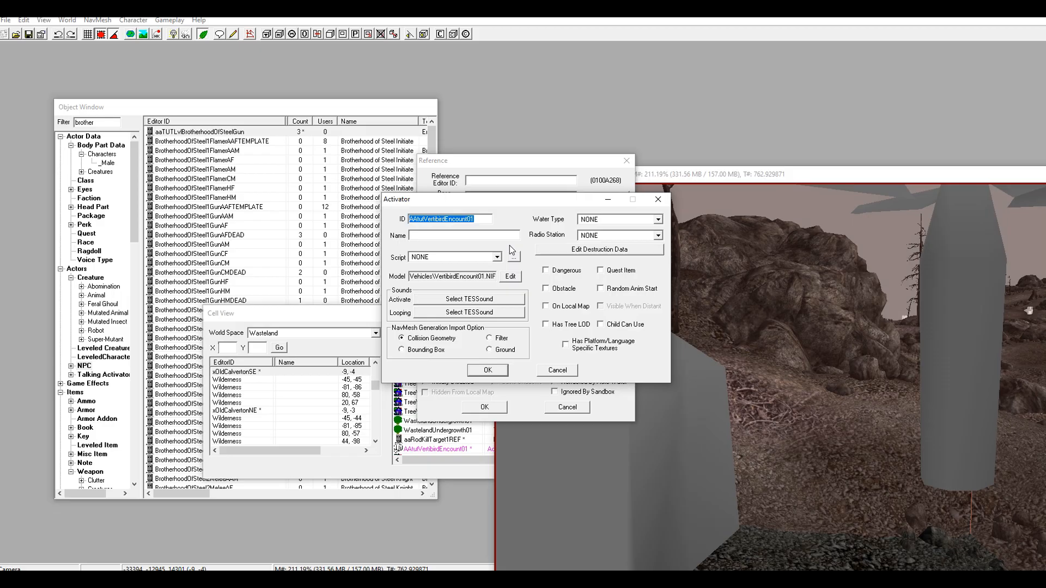
key("Home")
type("9")
key("BackSpace")
- Create a new Object script and paste the landing code that plays forward, enables LinkedRef, waits 5 seconds, plays Backward and marks for delete
left_click(514, 257)
left_click(77, 172)
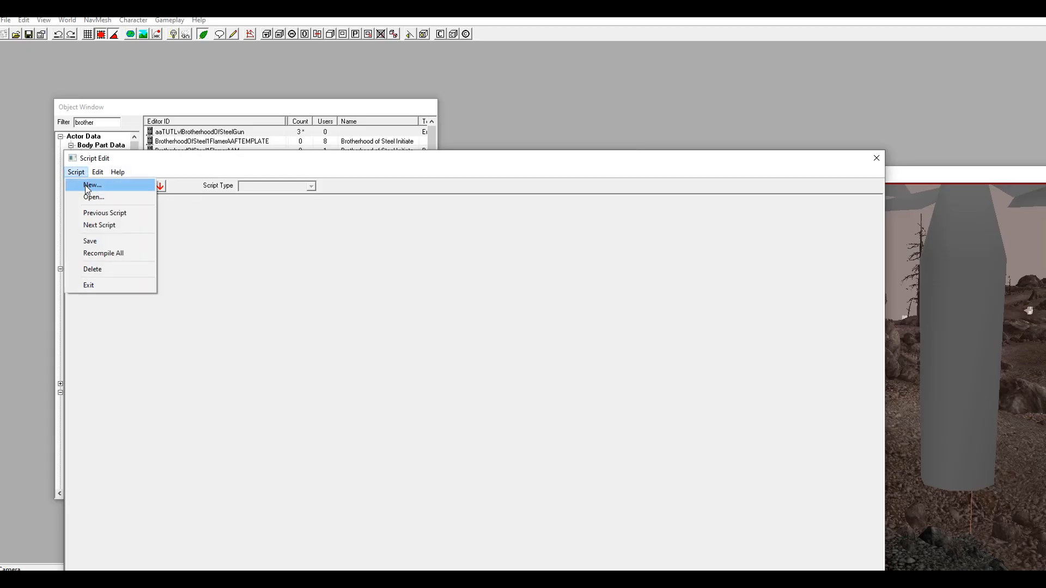
left_click(85, 185)
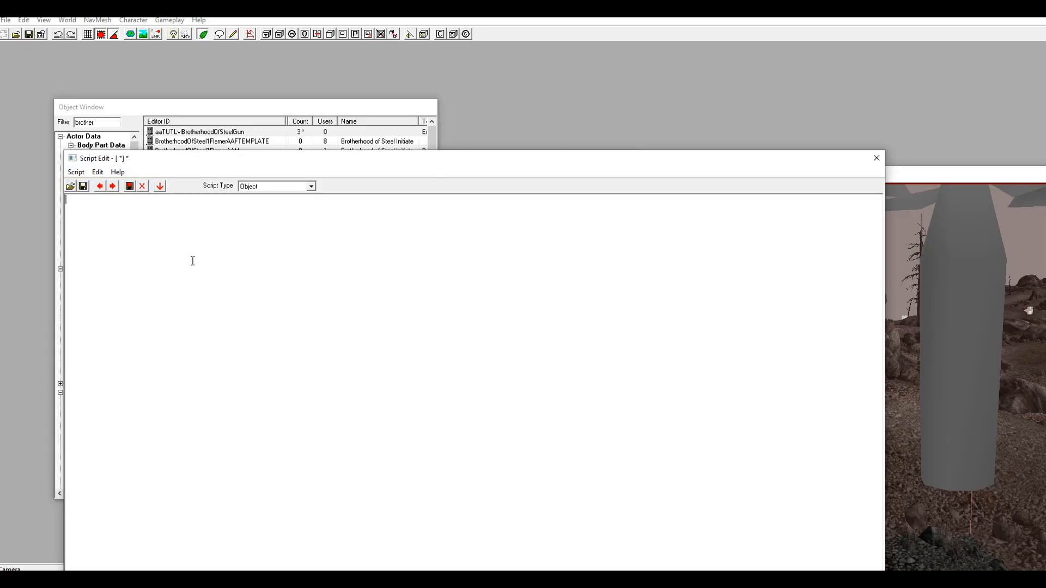
key("ctrl+v")
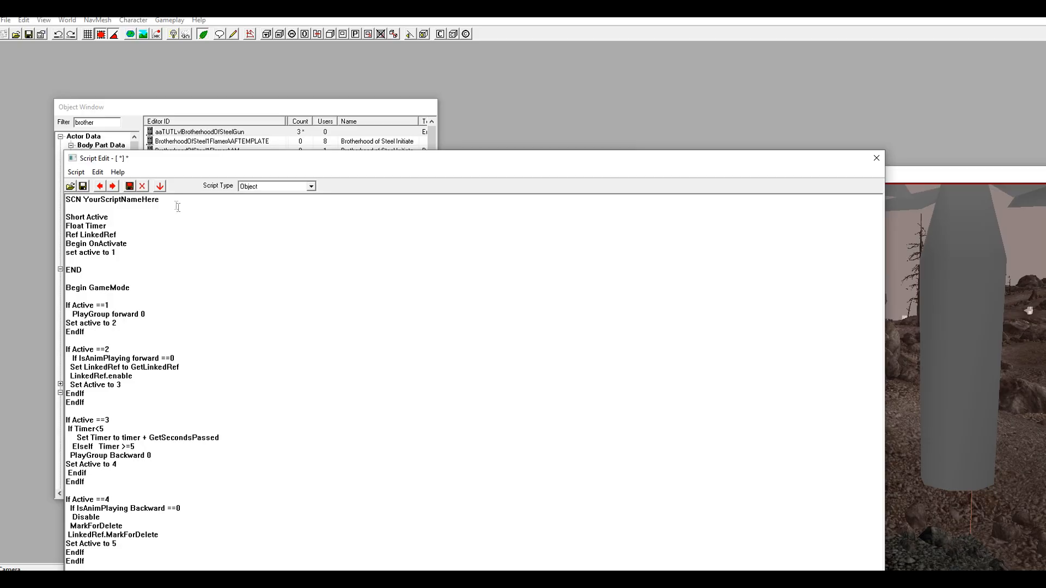
- Name the landing script AAtutVertibirdLandingScript, save it and close the script editor
key("BackSpace")
key("BackSpace")
key("BackSpace")
key("BackSpace")
key("BackSpace")
key("BackSpace")
type("AAtut")
left_click(875, 158)
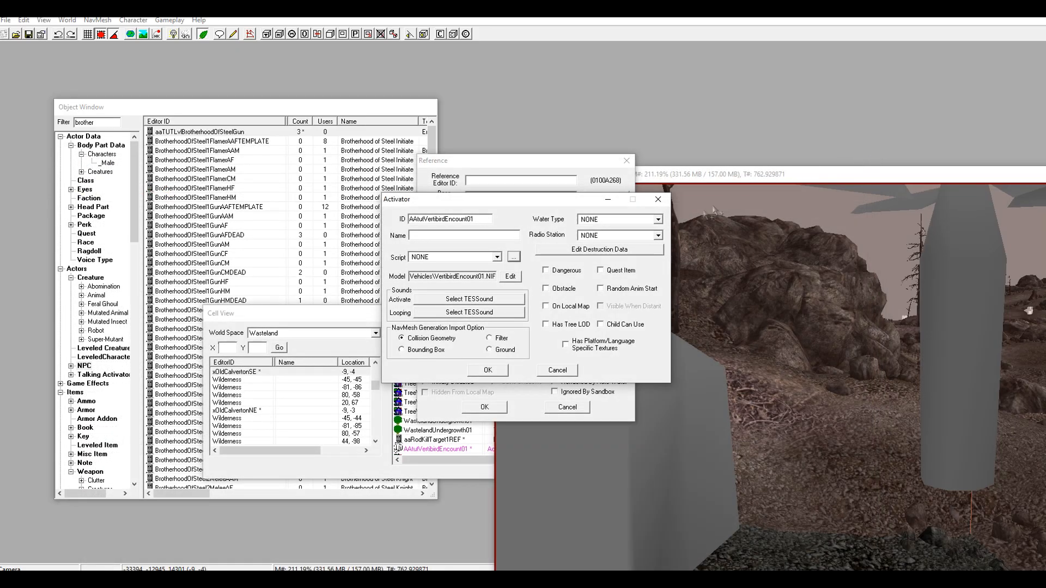
- Assign AAtutVertibirdLandingScript to the vertibird's base activator and accept the activator and reference settings
left_click(488, 370)
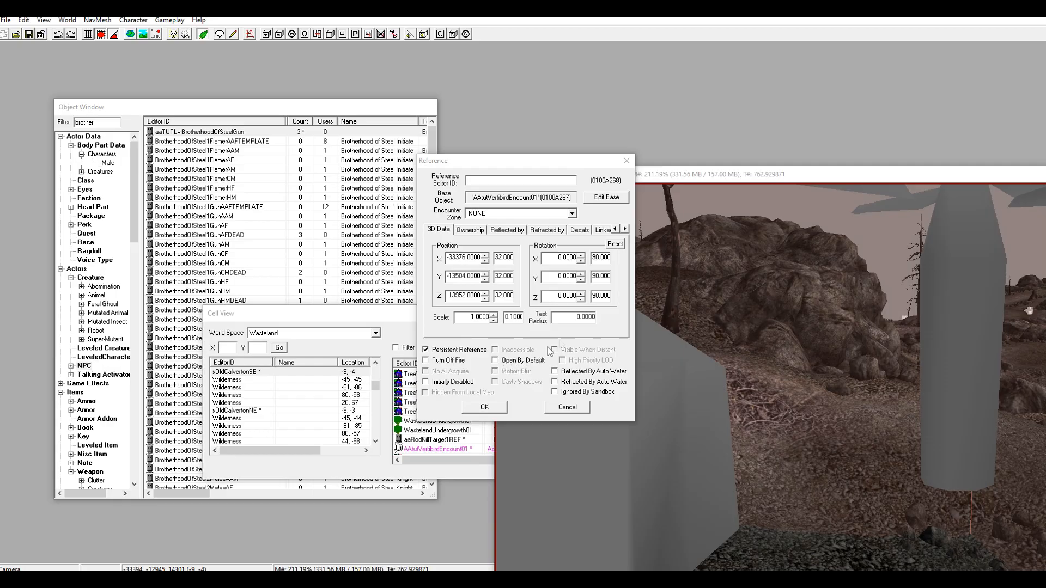
left_click(613, 198)
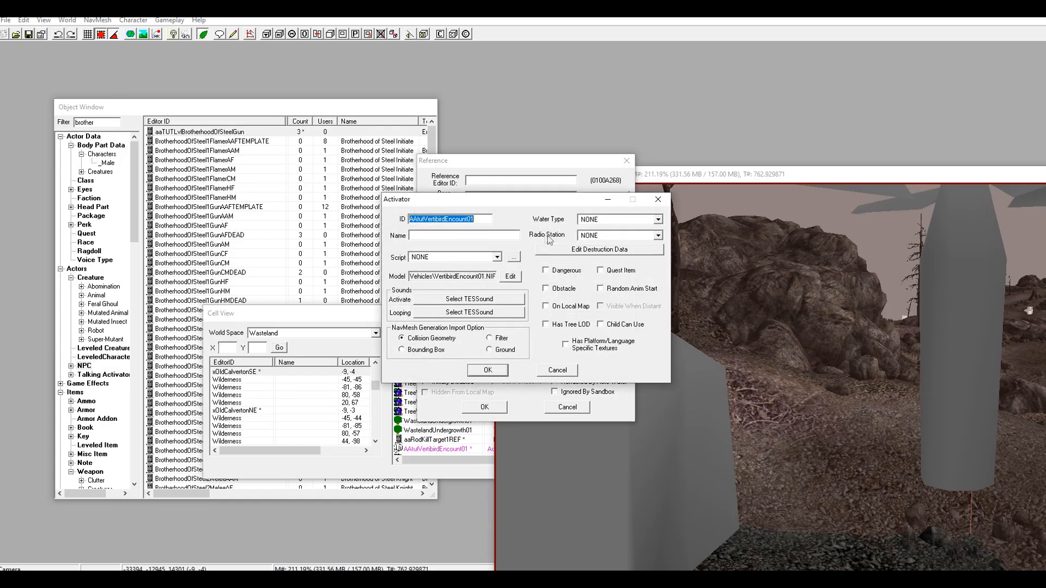
left_click(496, 257)
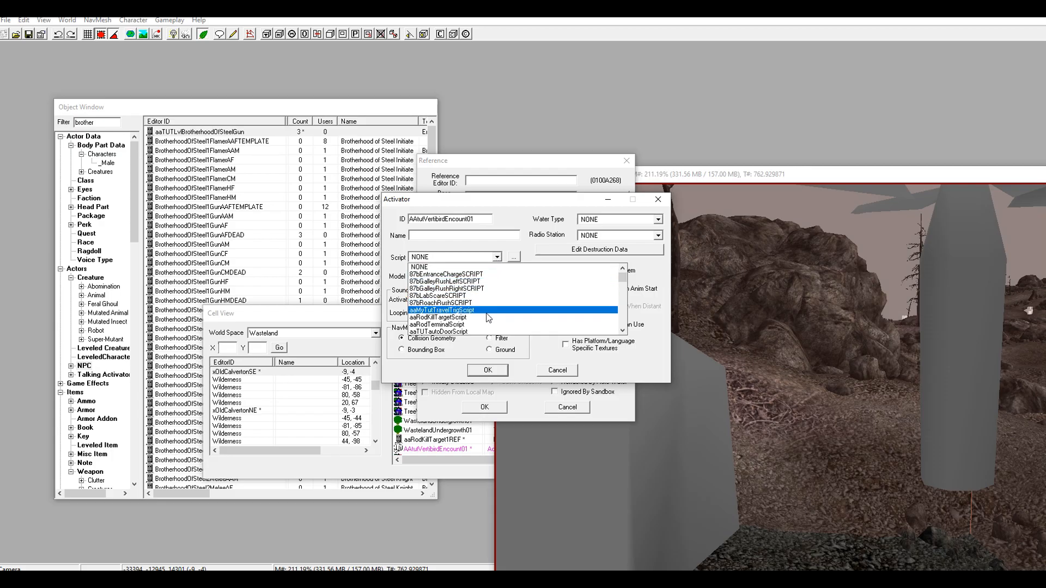
scroll(486, 324, "down", 1)
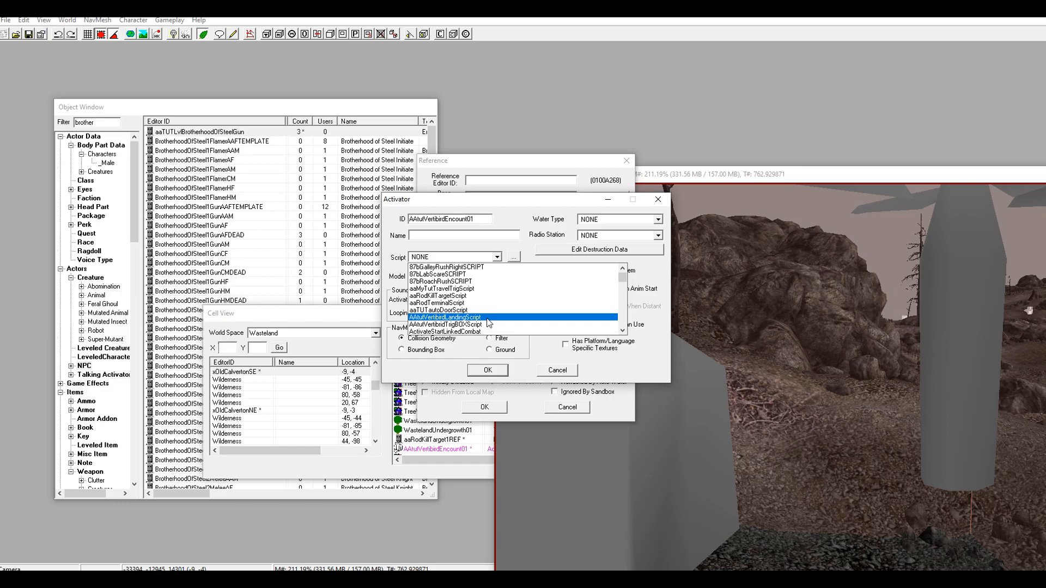
left_click(487, 318)
left_click(483, 370)
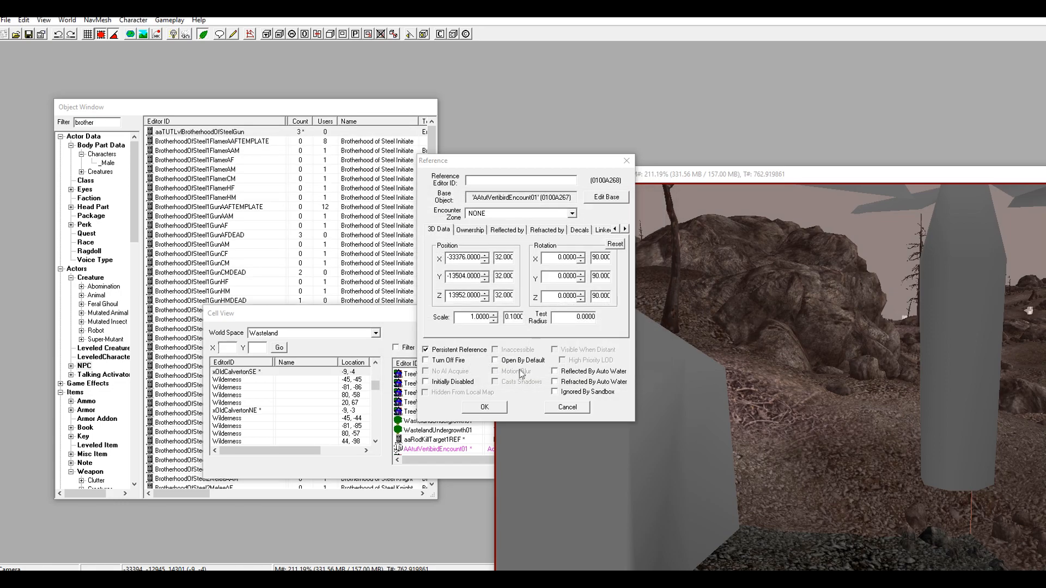
left_click(484, 407)
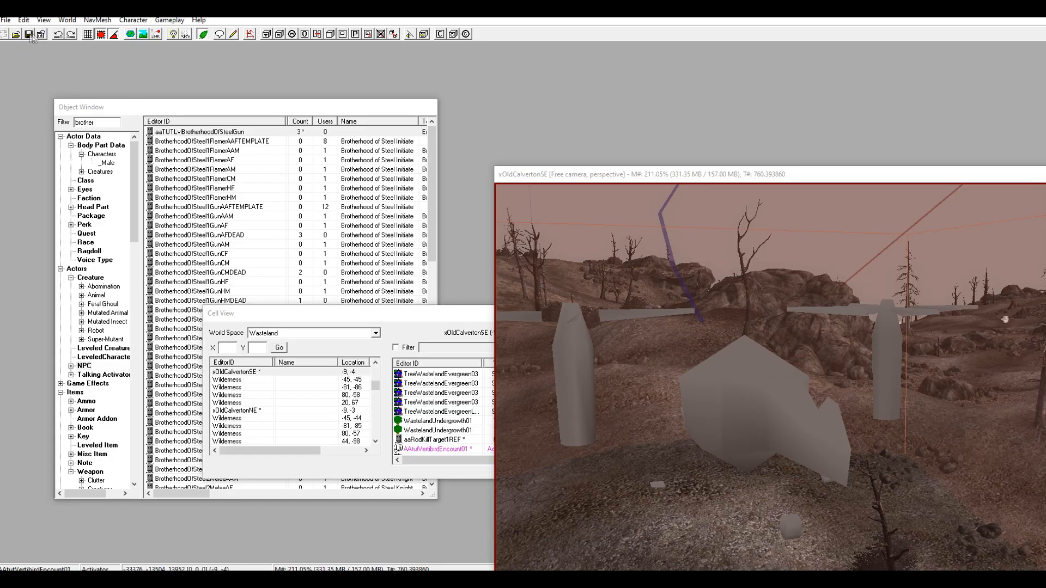
- Set the vertibird's linked reference to the red XMarker beside the soldiers by picking it in the render view
middle_click_drag(696, 430, 675, 376)
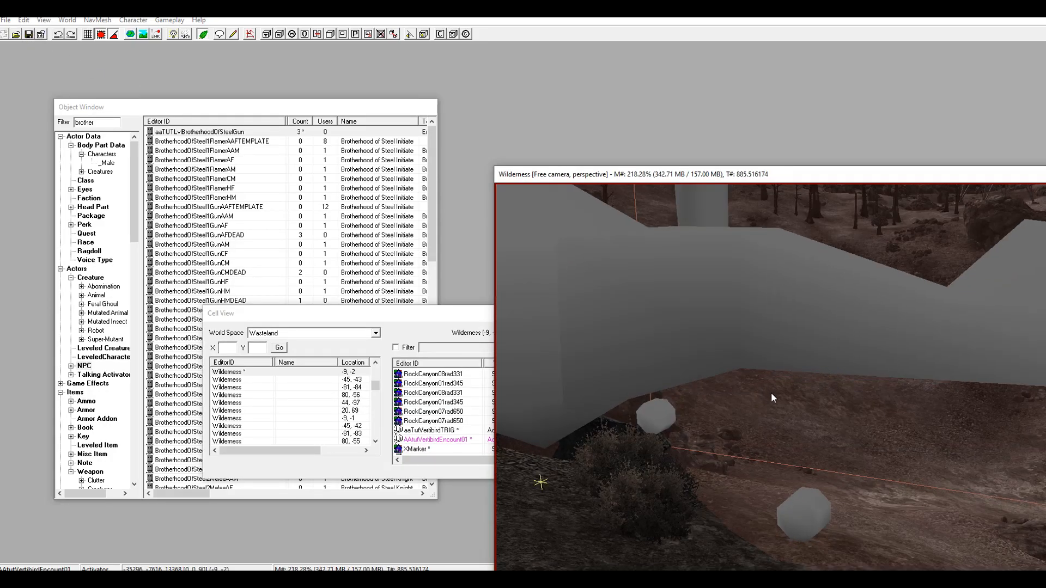
middle_click_drag(770, 392, 790, 406)
double_click(698, 353)
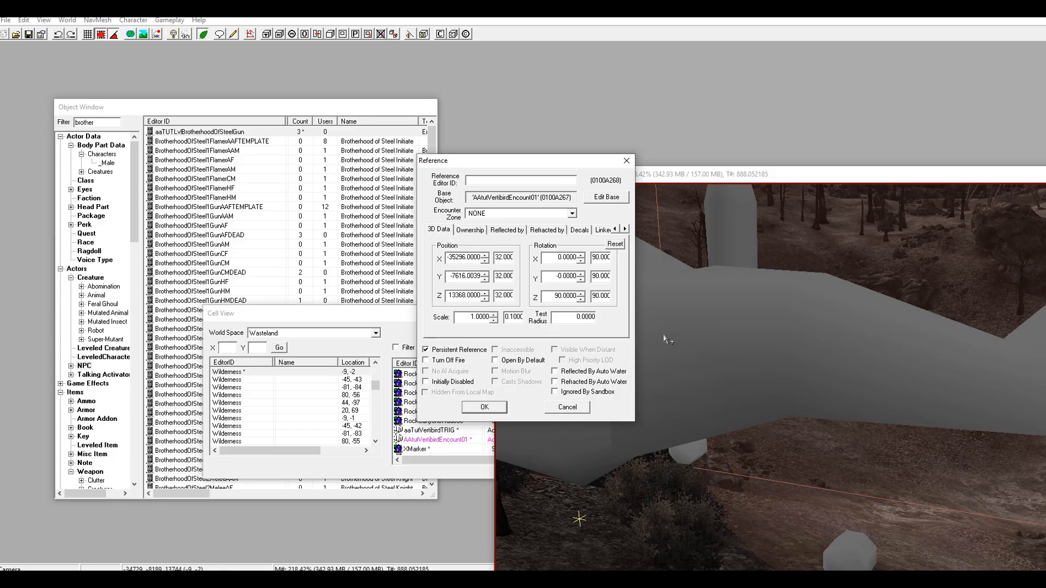
left_click(602, 230)
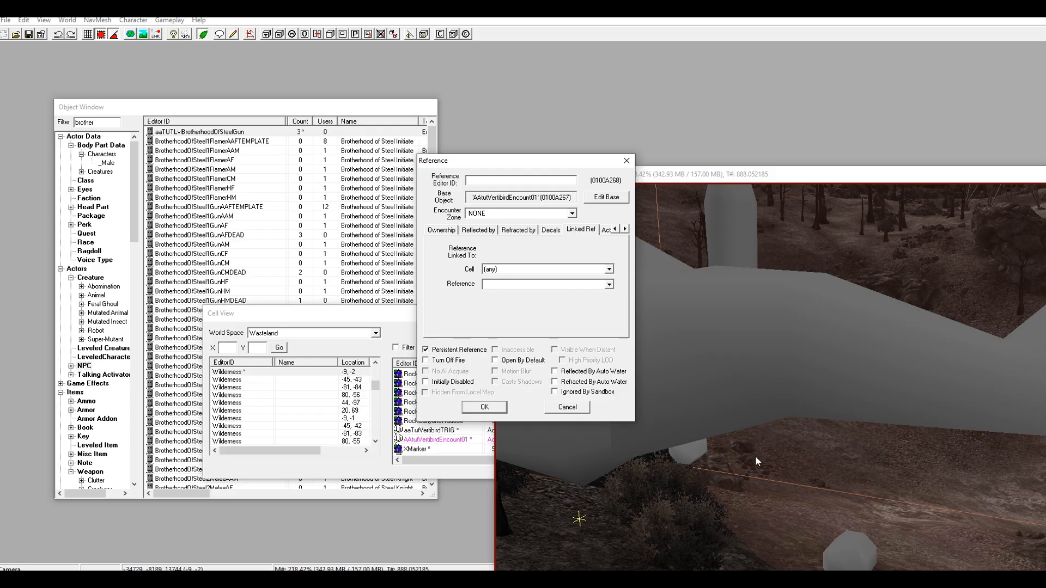
mouse_move(740, 463)
middle_mouse_down()
mouse_move(678, 344)
mouse_move(712, 450)
mouse_move(784, 422)
mouse_move(775, 439)
mouse_move(675, 468)
middle_mouse_up()
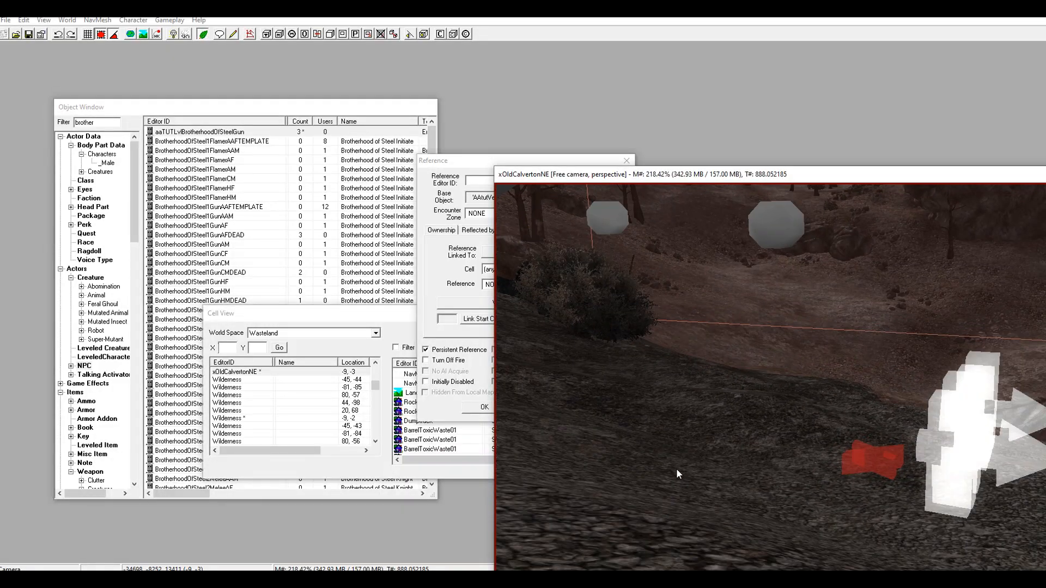
left_click(488, 191)
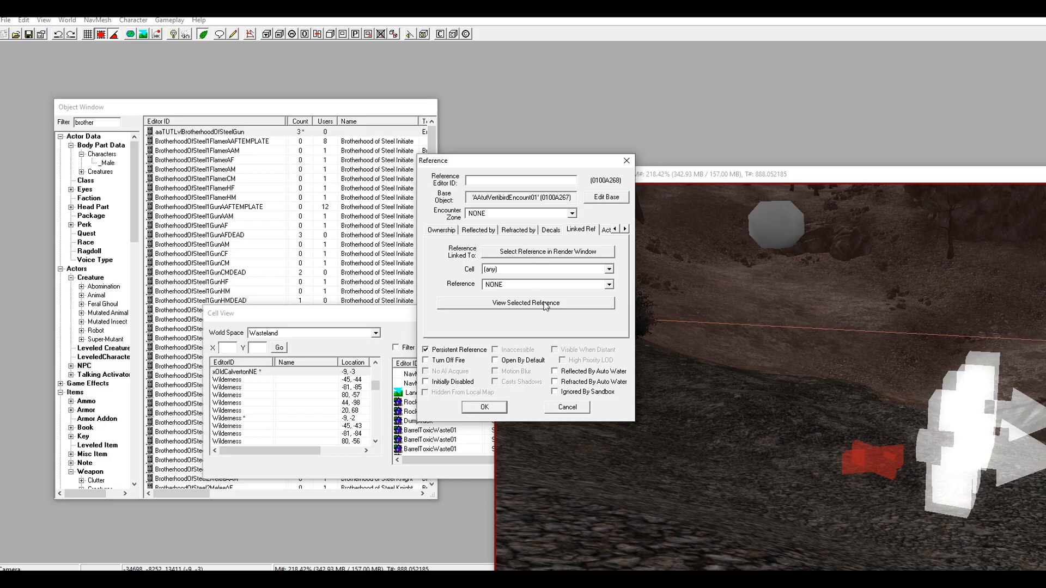
left_click(522, 251)
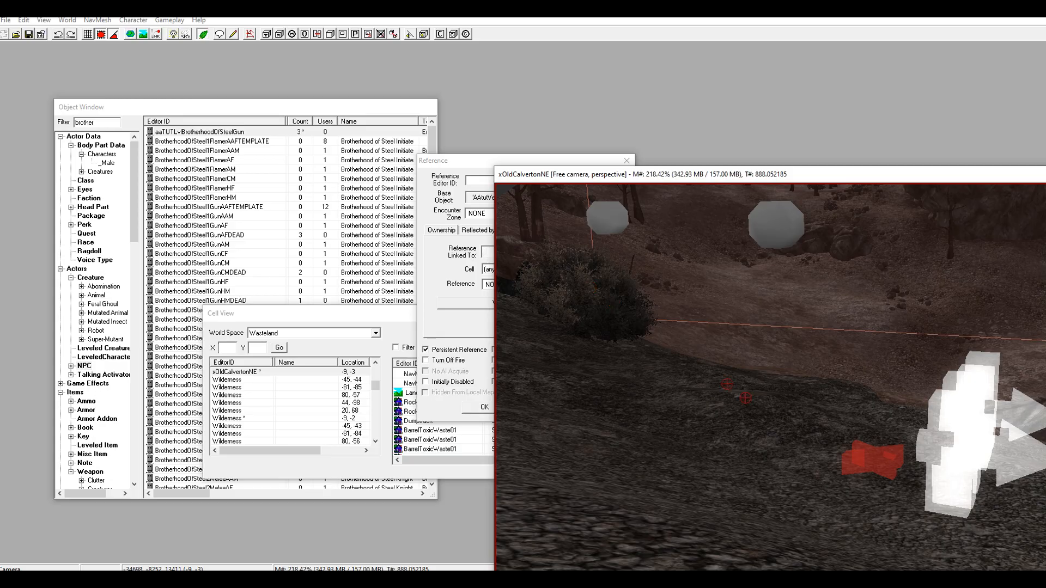
left_click(860, 457)
left_click(497, 406)
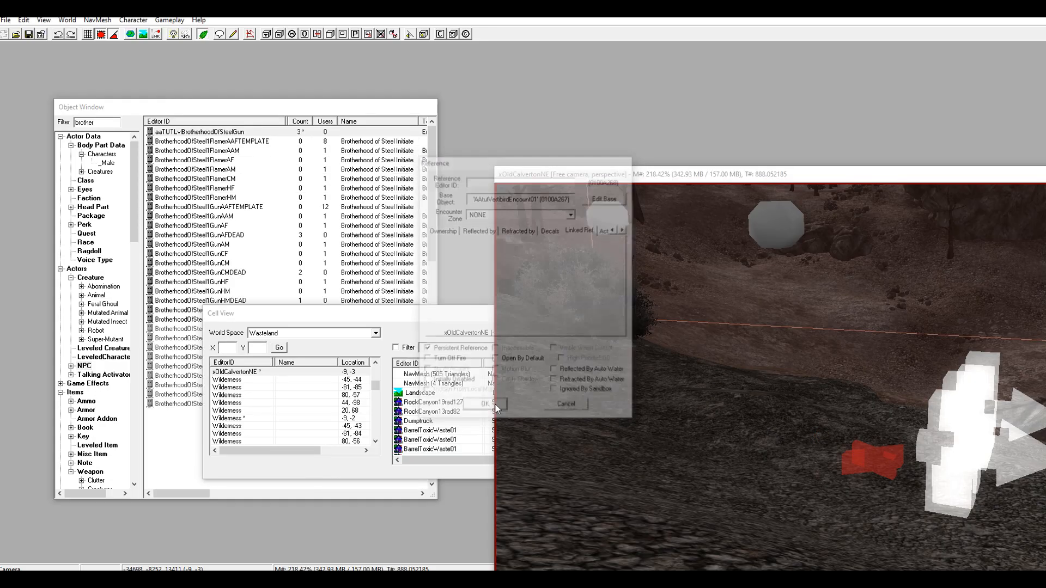
- Check the link lines between the trigger box, vertibird and XMarker, and save the plugin
middle_click_drag(730, 348, 726, 372)
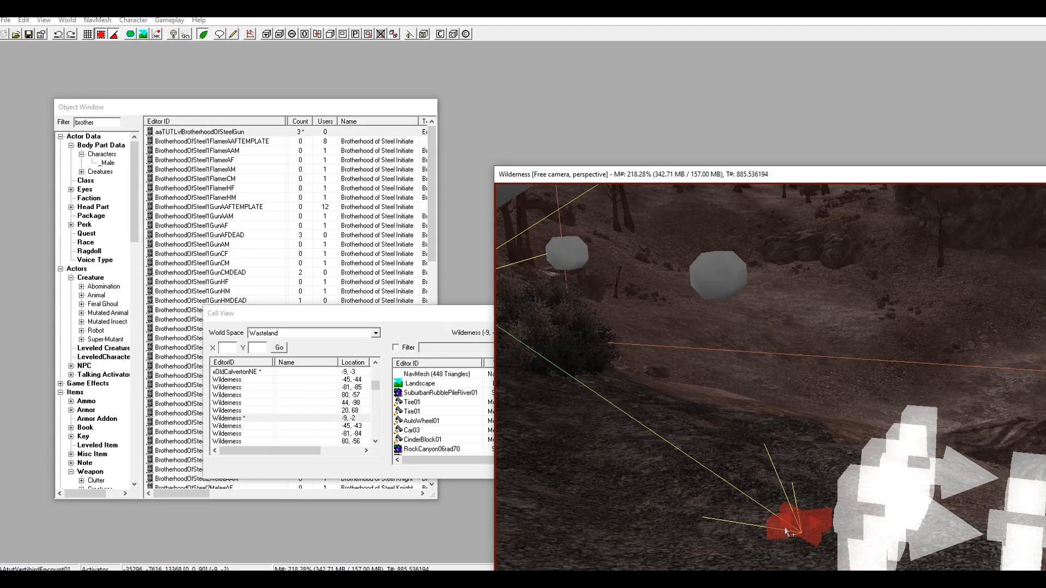
scroll(783, 514, "up", 2)
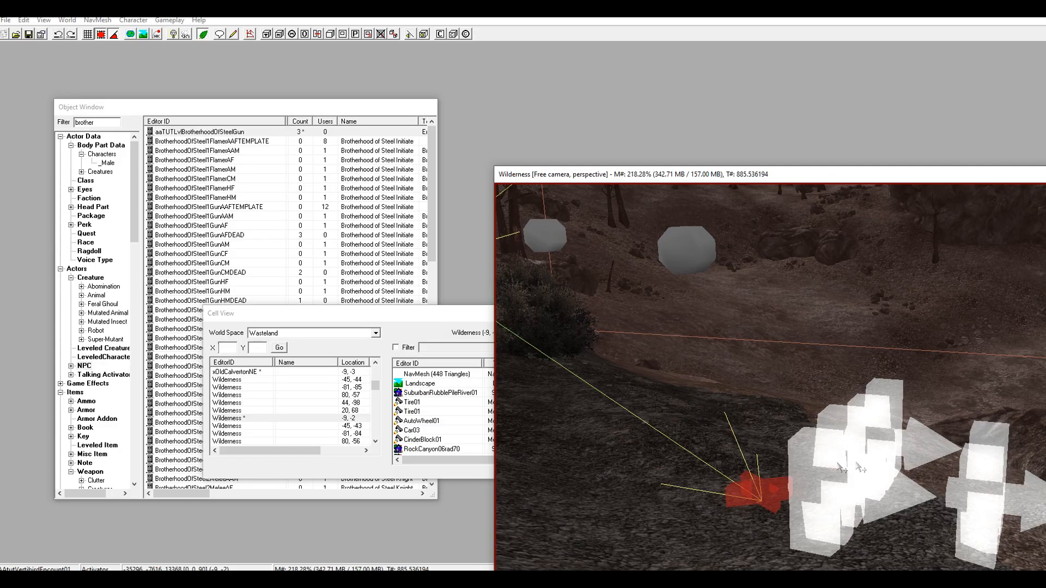
middle_click_drag(859, 471, 836, 462)
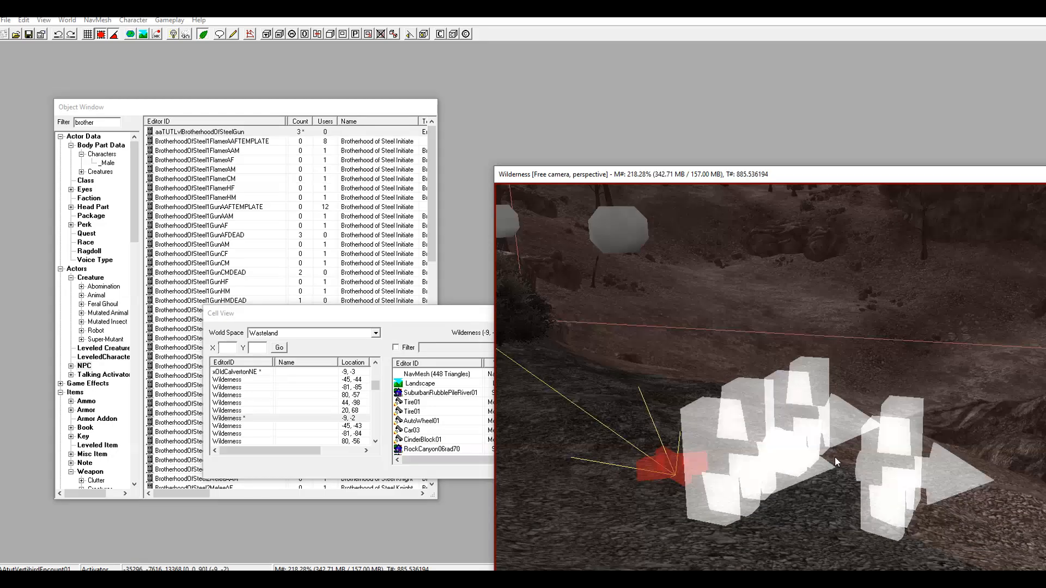
scroll(713, 423, "down", 5)
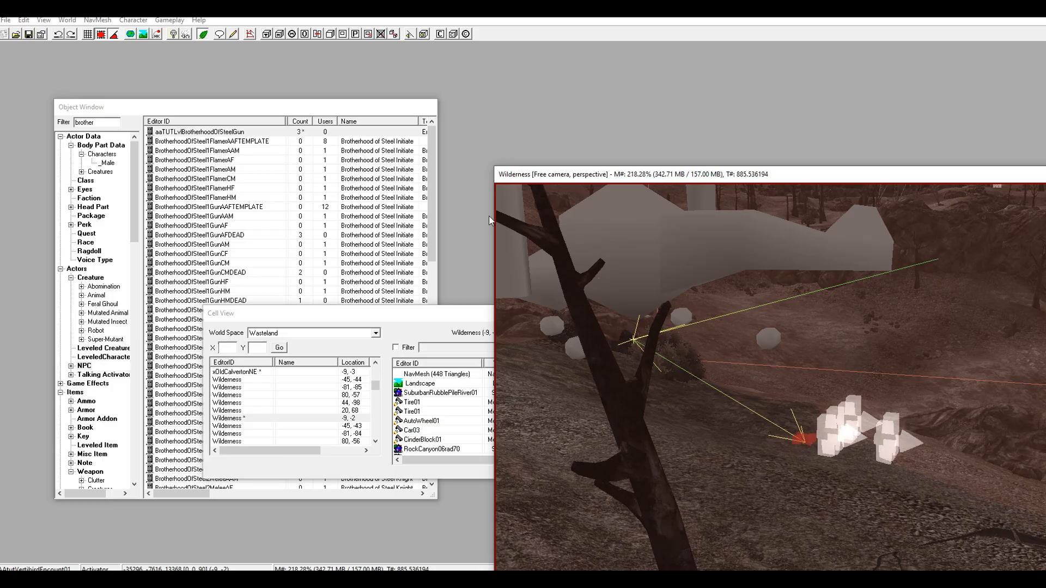
left_click(25, 35)
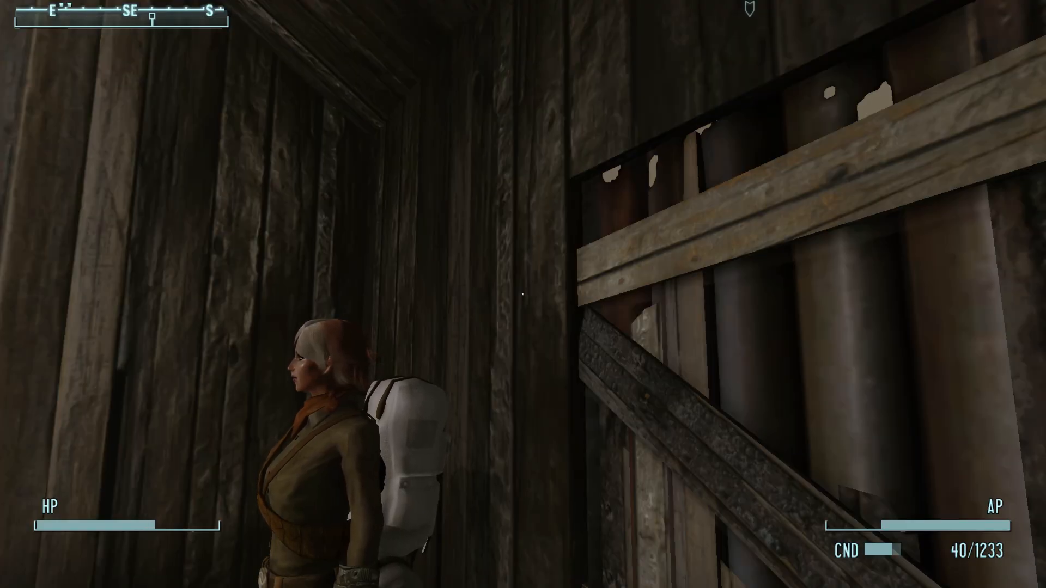
key("e")
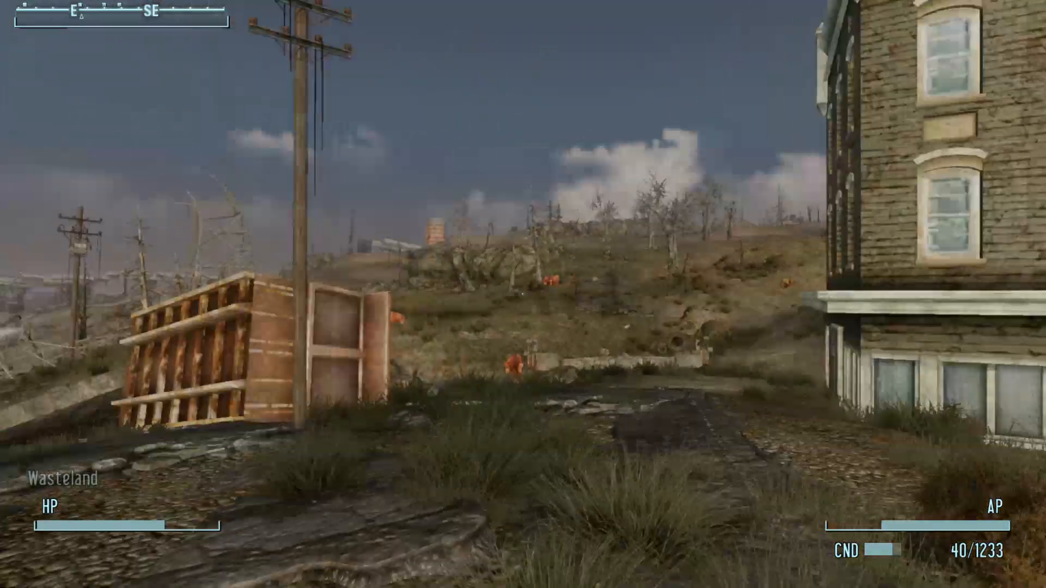
key("w")
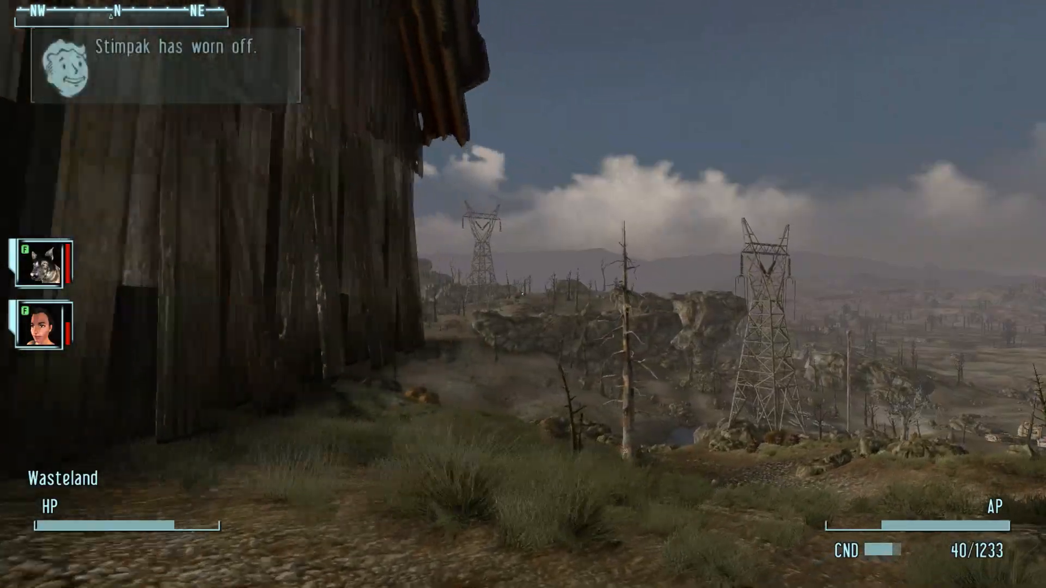
key("w")
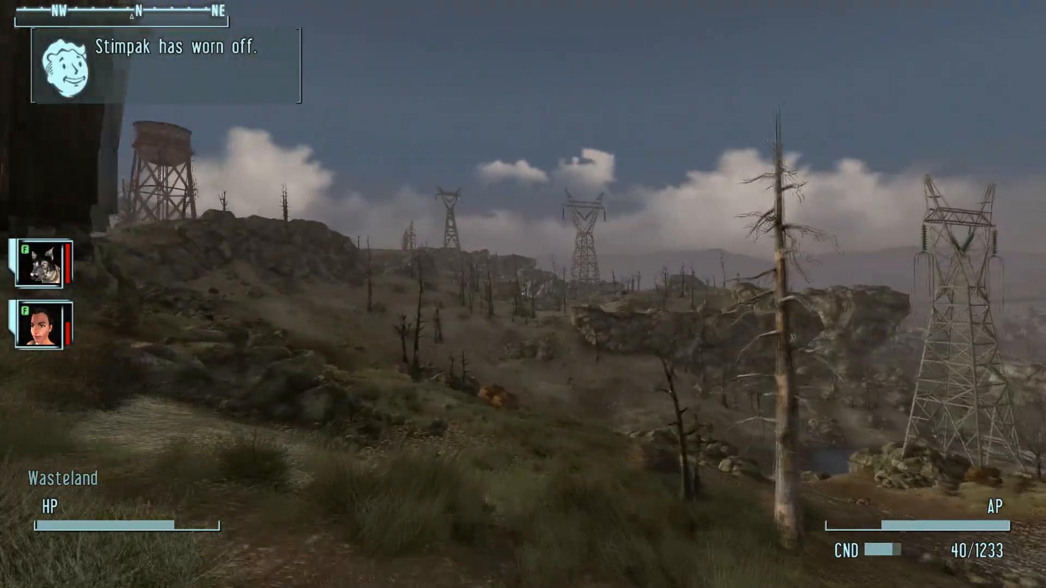
key("w")
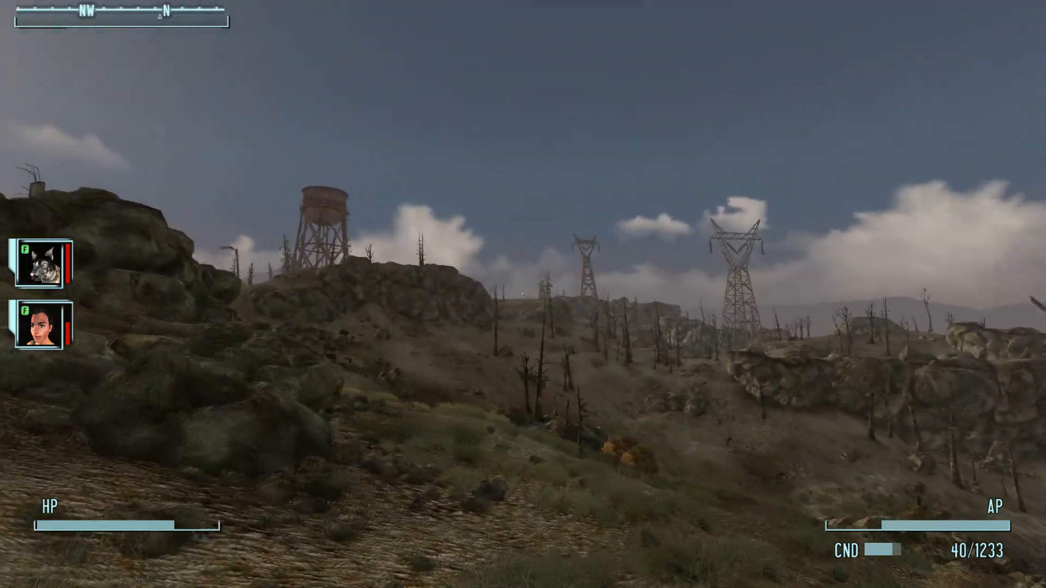
key("w")
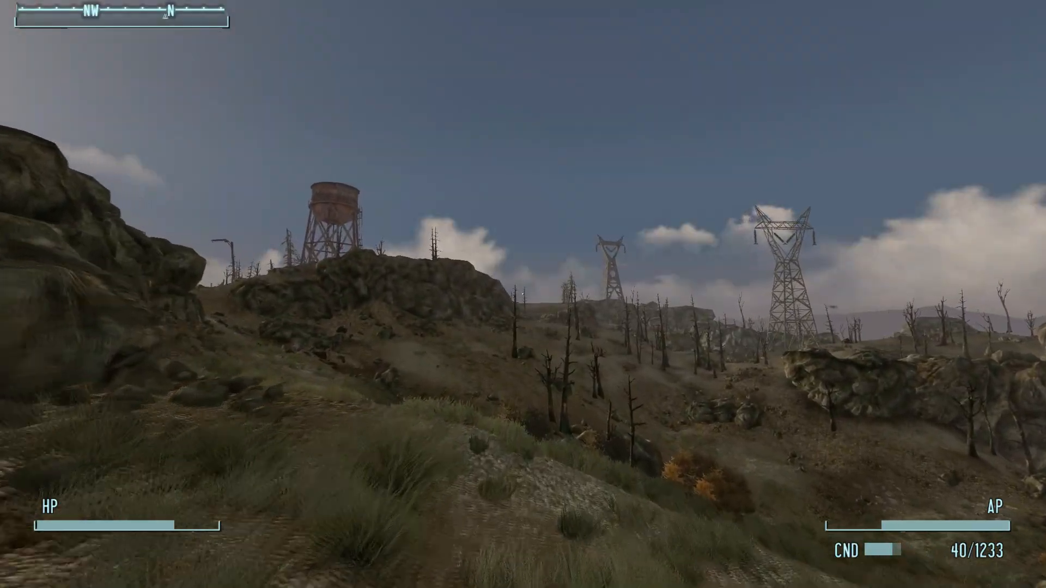
key("w")
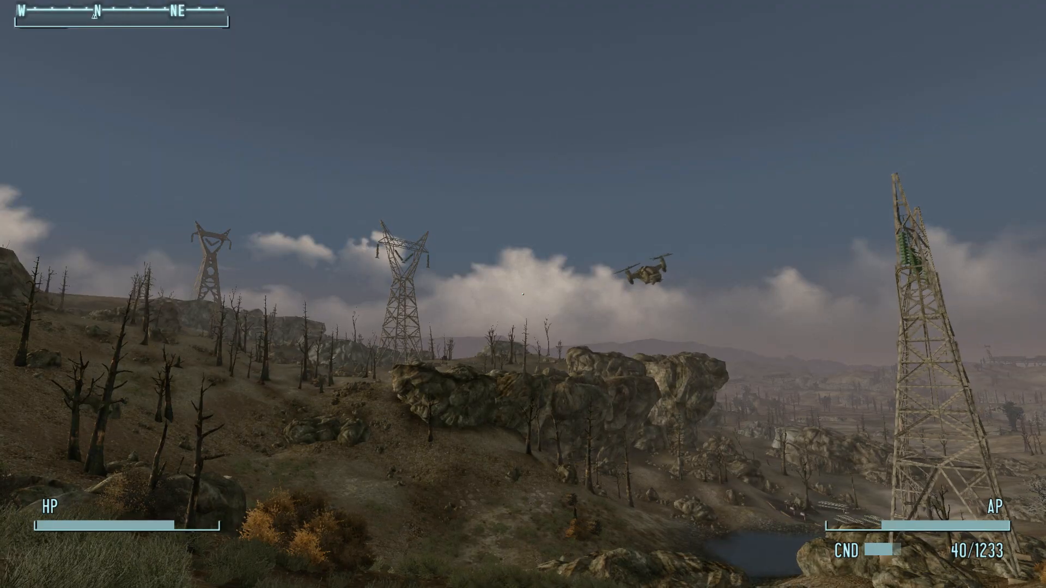
key("s")
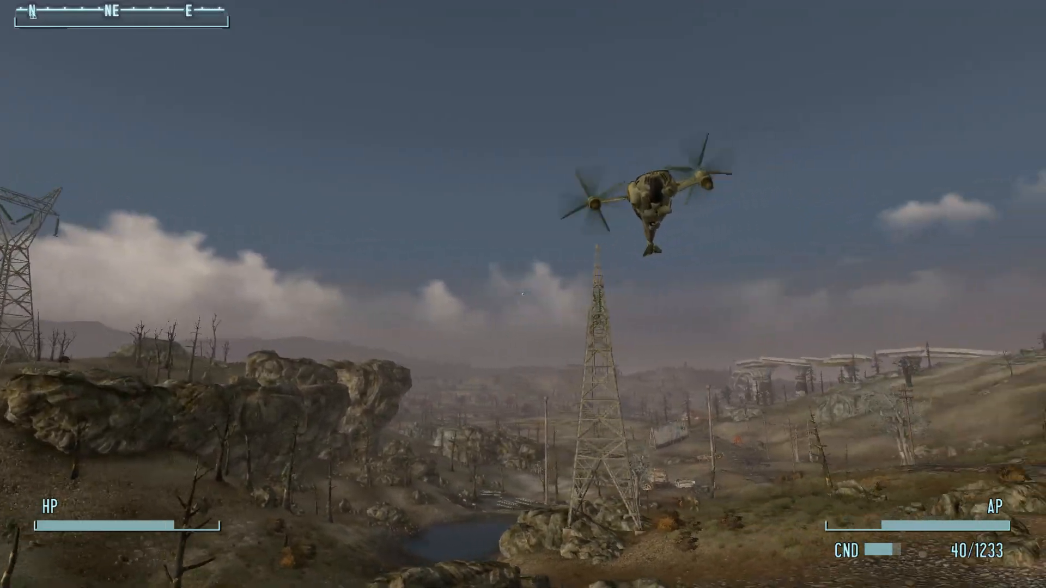
key("s")
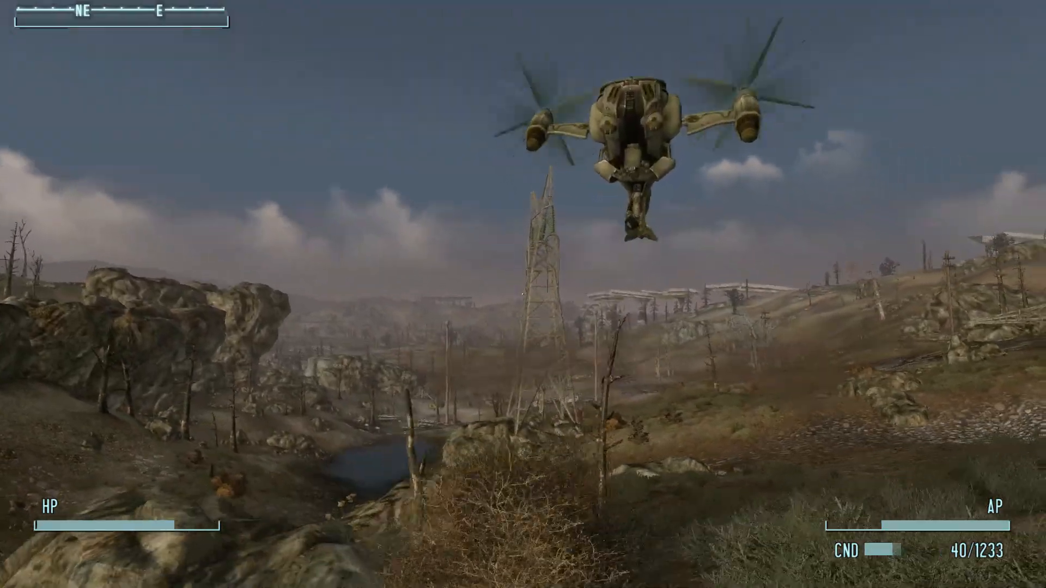